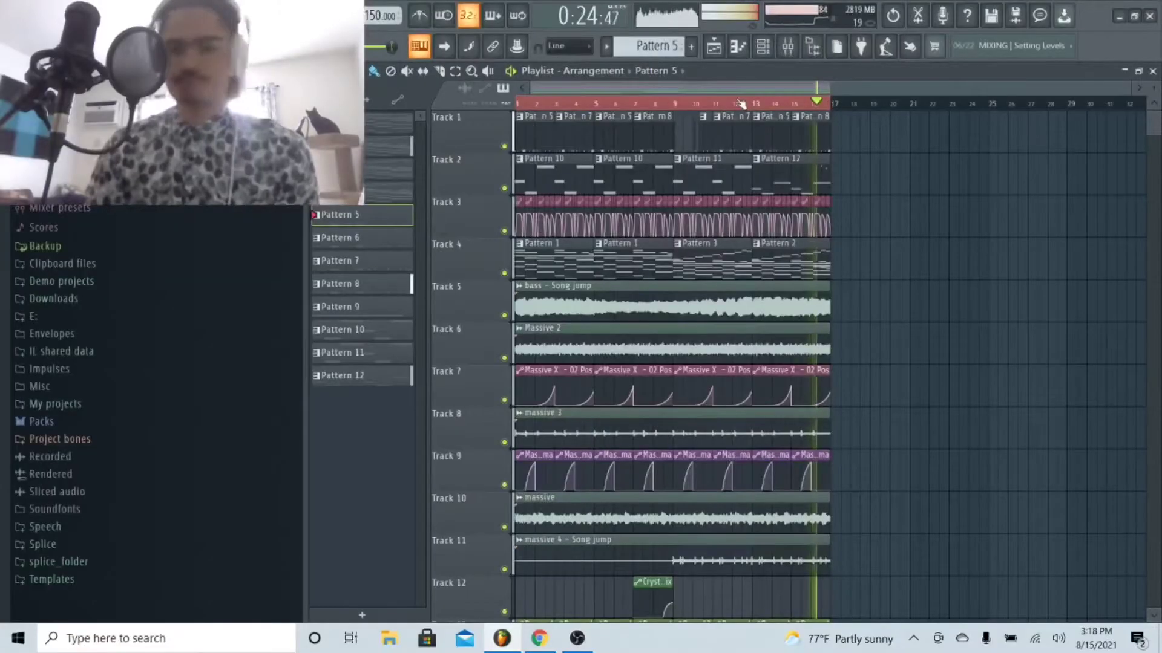
Step: Stop the arrangement and play Pattern 1's Kontakt chords from the piano roll
{"action": "key", "text": "space"}
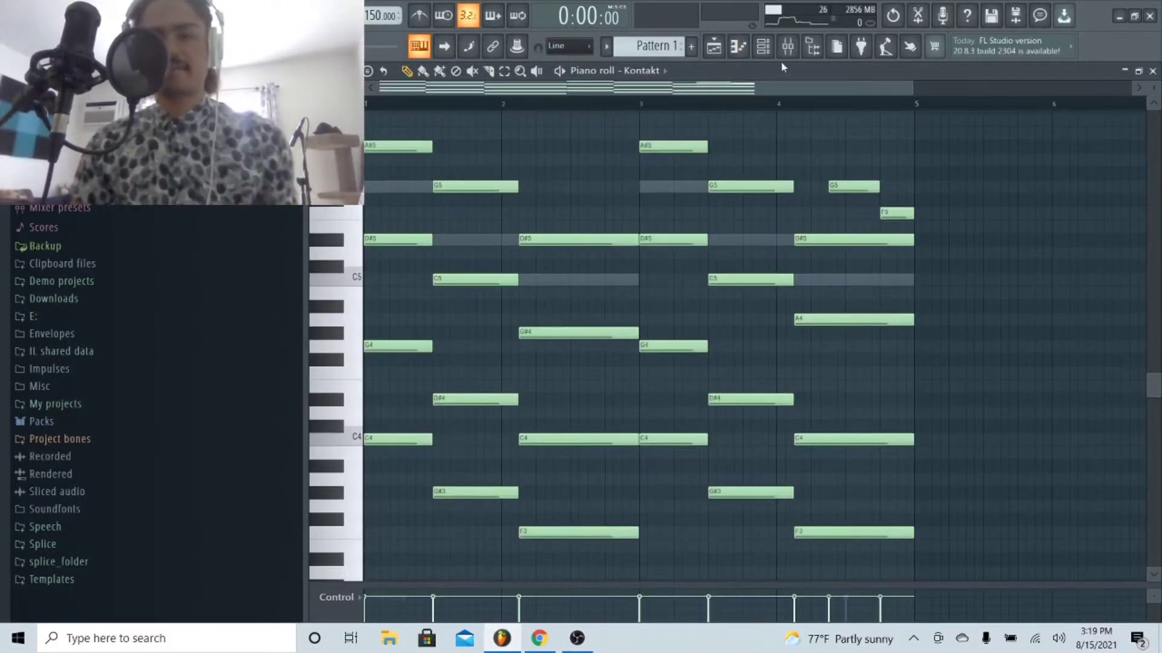
{"action": "left_click", "coordinate": [763, 46]}
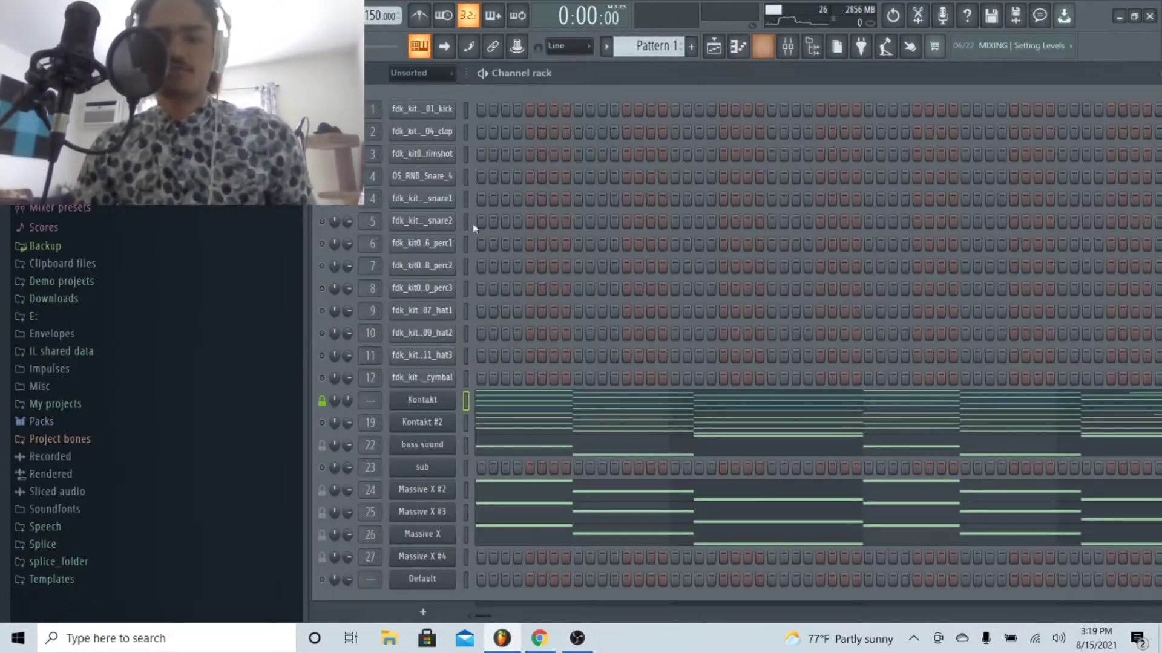
{"action": "left_click", "coordinate": [487, 409]}
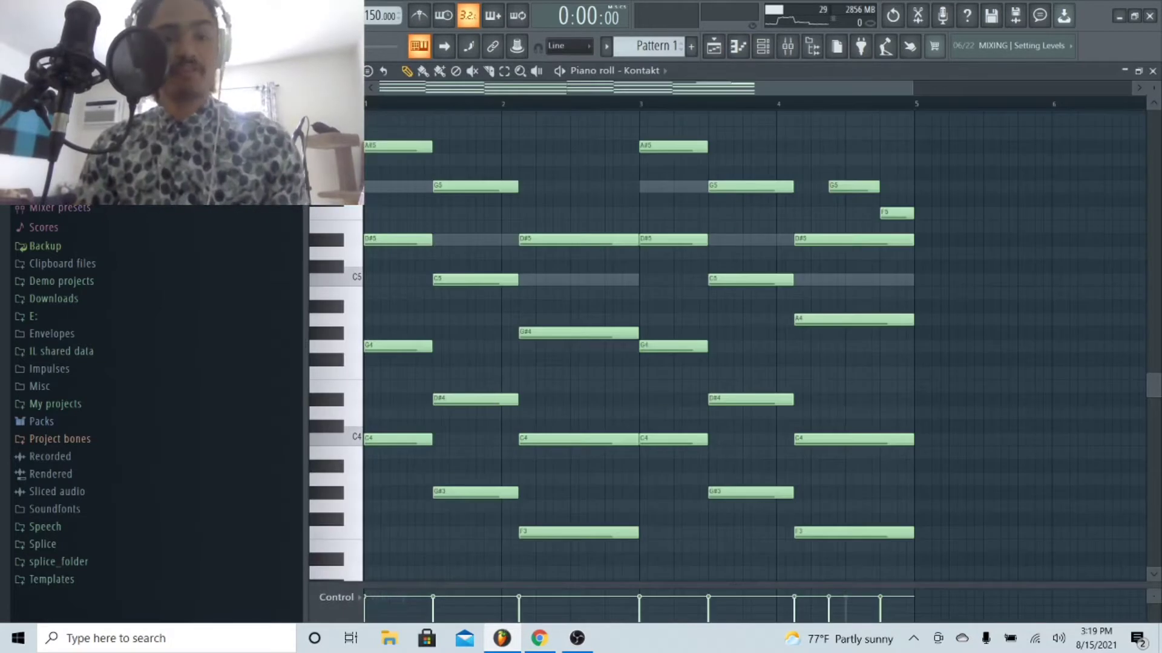
{"action": "key", "text": "space"}
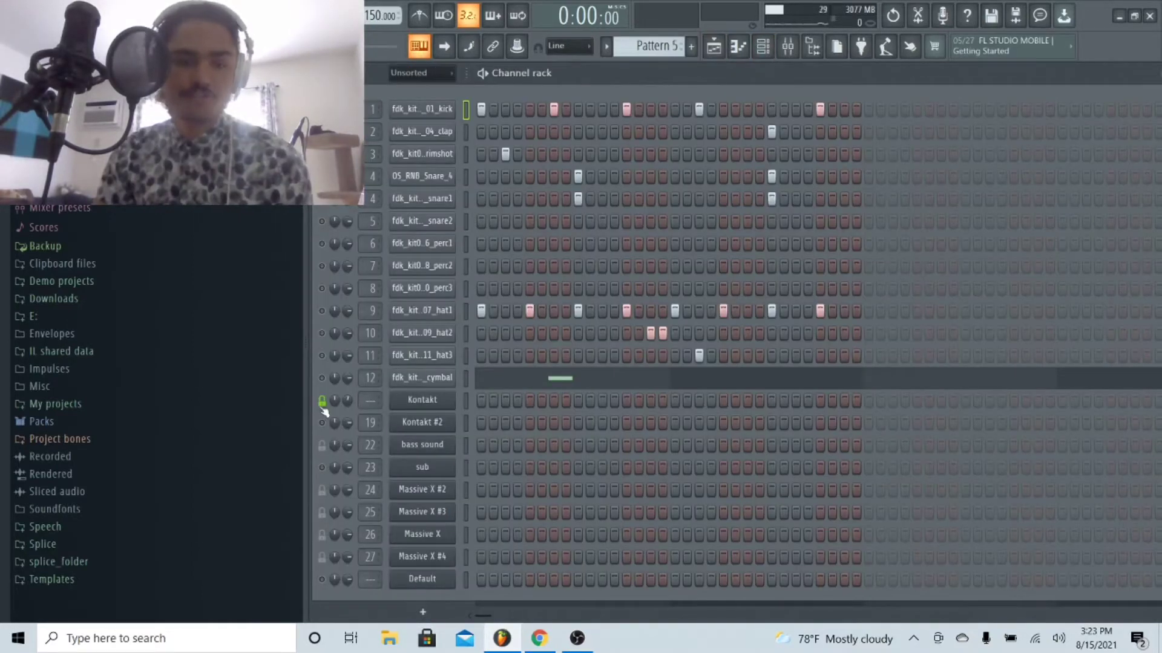
Step: Unsolo the Kontakt channel and play the drum track in the arrangement with the mixer levels shown
{"action": "right_click", "coordinate": [324, 412]}
{"action": "left_click", "coordinate": [339, 415]}
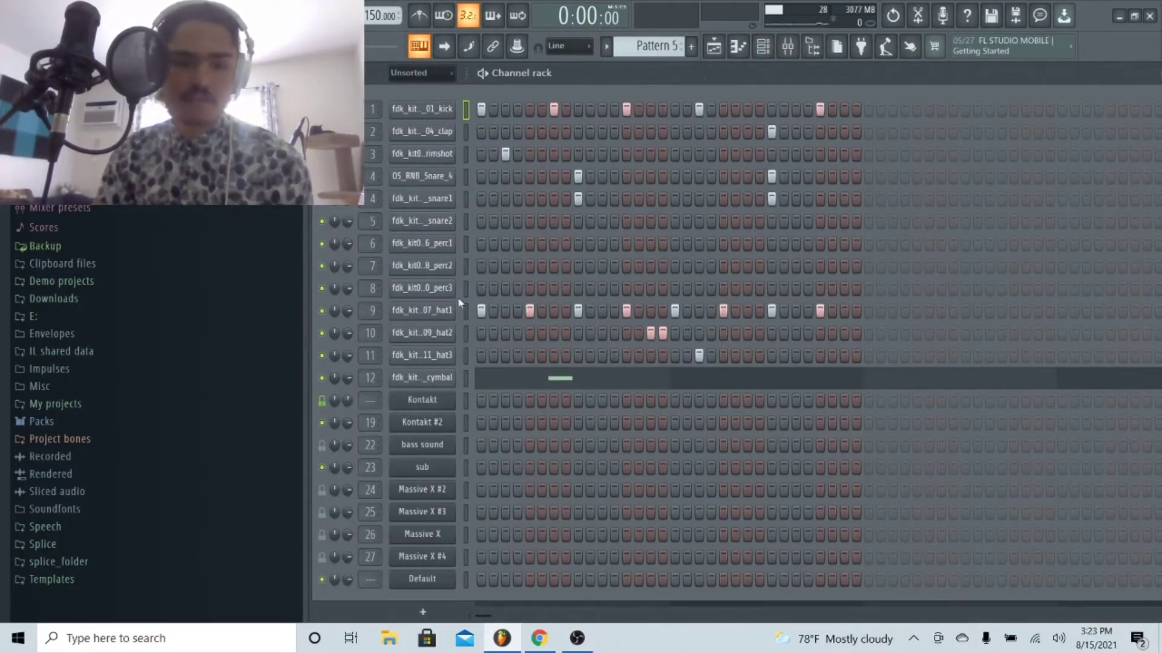
{"action": "left_click", "coordinate": [714, 46]}
{"action": "key", "text": "space"}
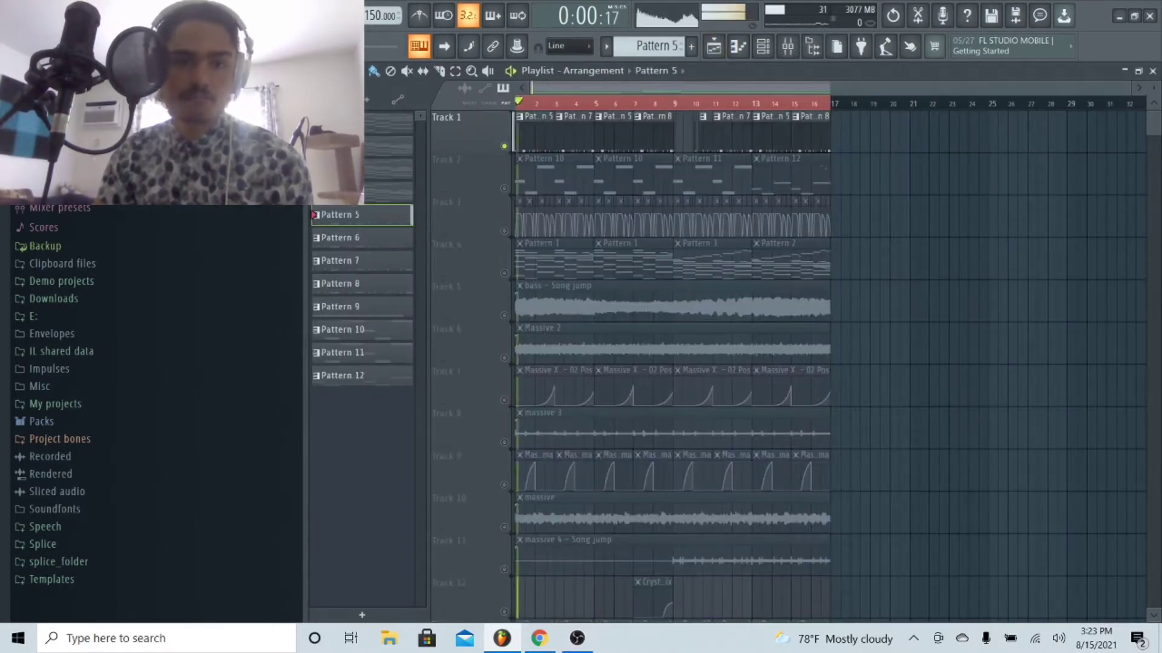
{"action": "left_click", "coordinate": [788, 46]}
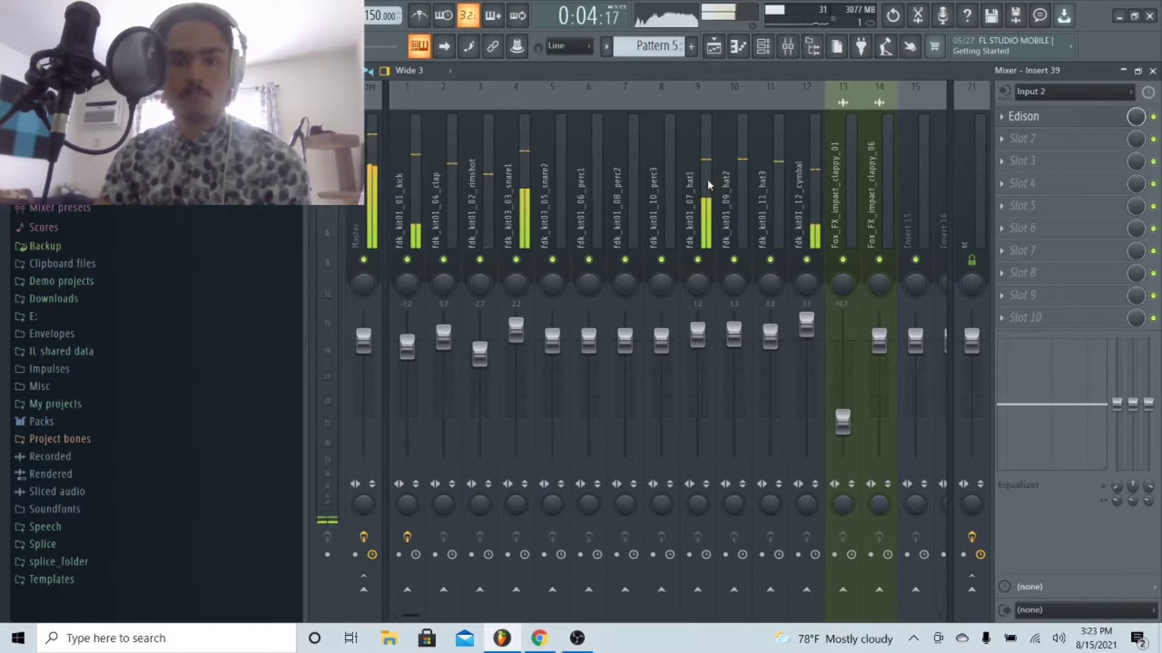
{"action": "key", "text": "space"}
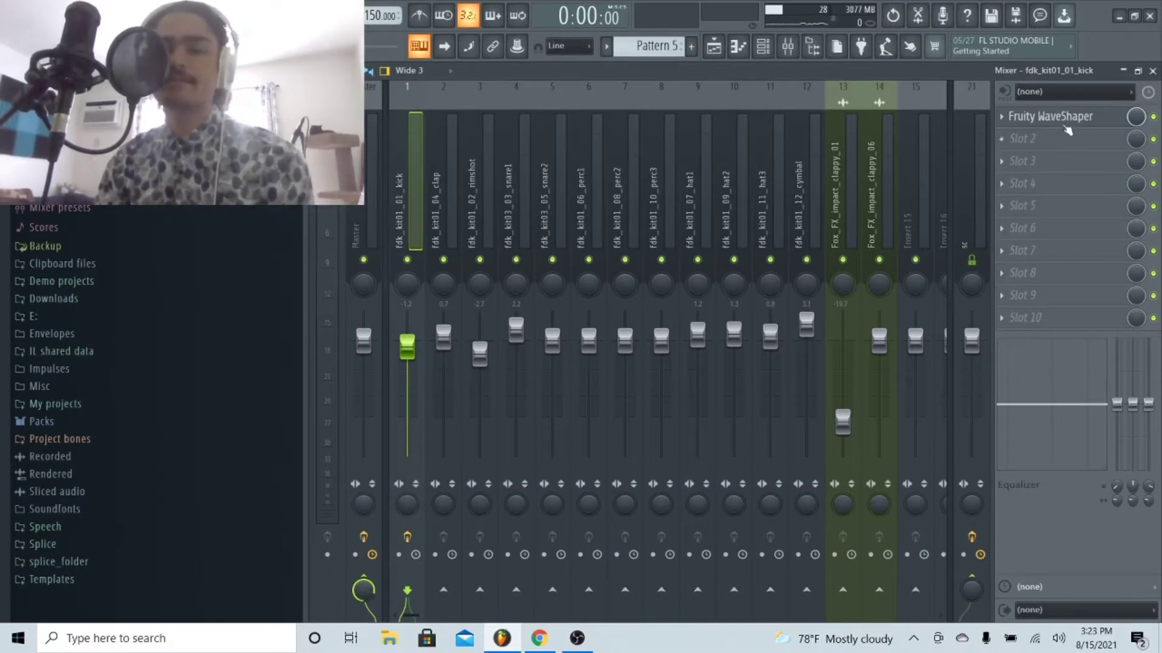
Step: Solo the kick's mixer track, listen to it with Fruity WaveShaper bypassed, and unsolo it
{"action": "left_click", "coordinate": [714, 46]}
{"action": "left_click", "coordinate": [788, 46]}
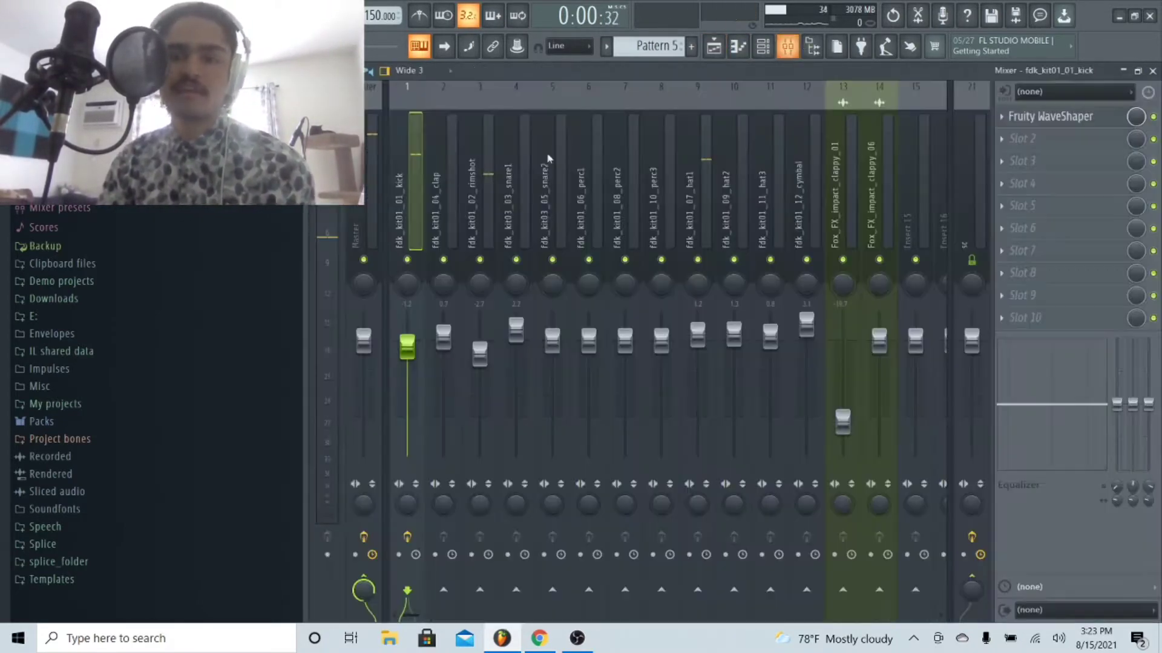
{"action": "right_click", "coordinate": [407, 260]}
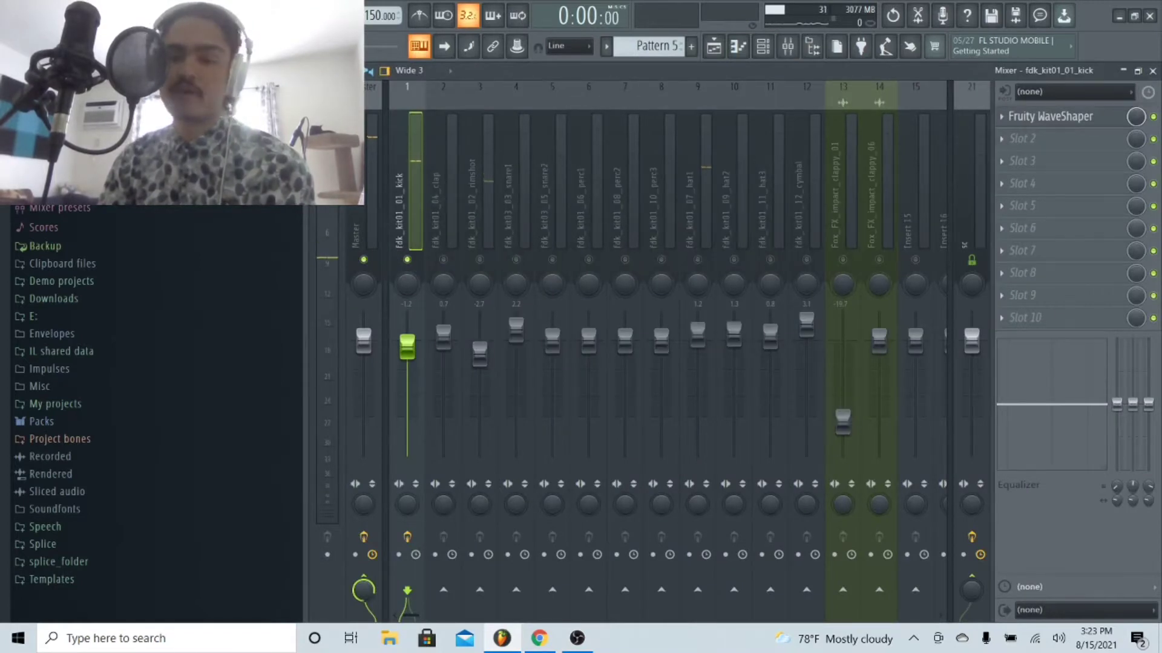
{"action": "key", "text": "space"}
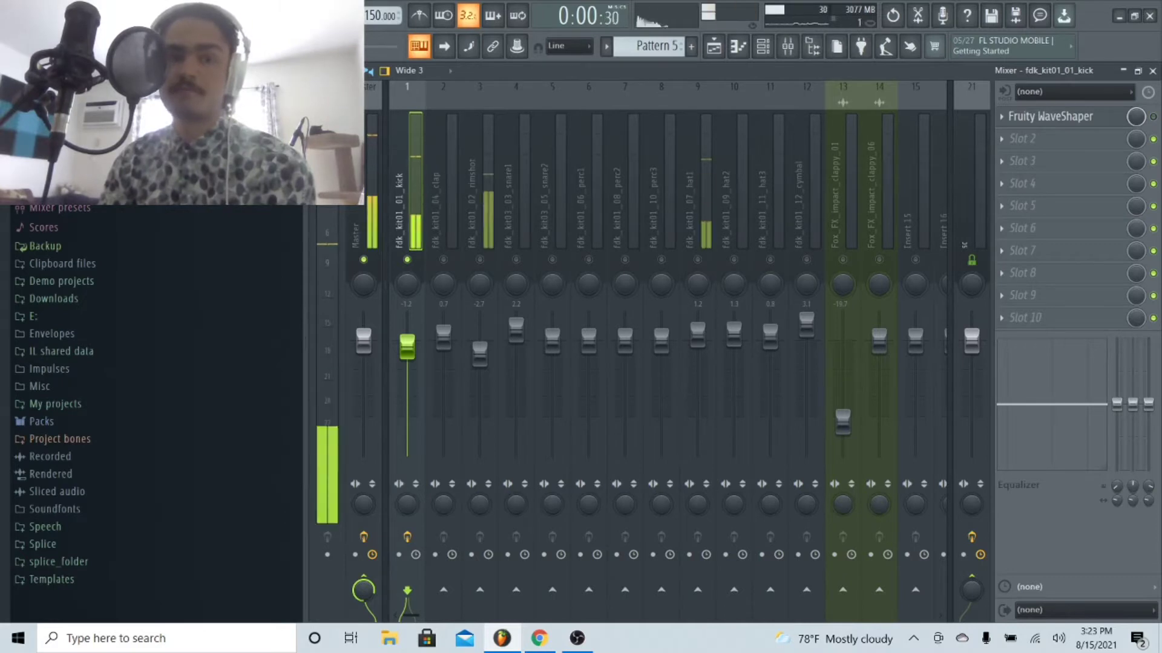
{"action": "right_click", "coordinate": [409, 259]}
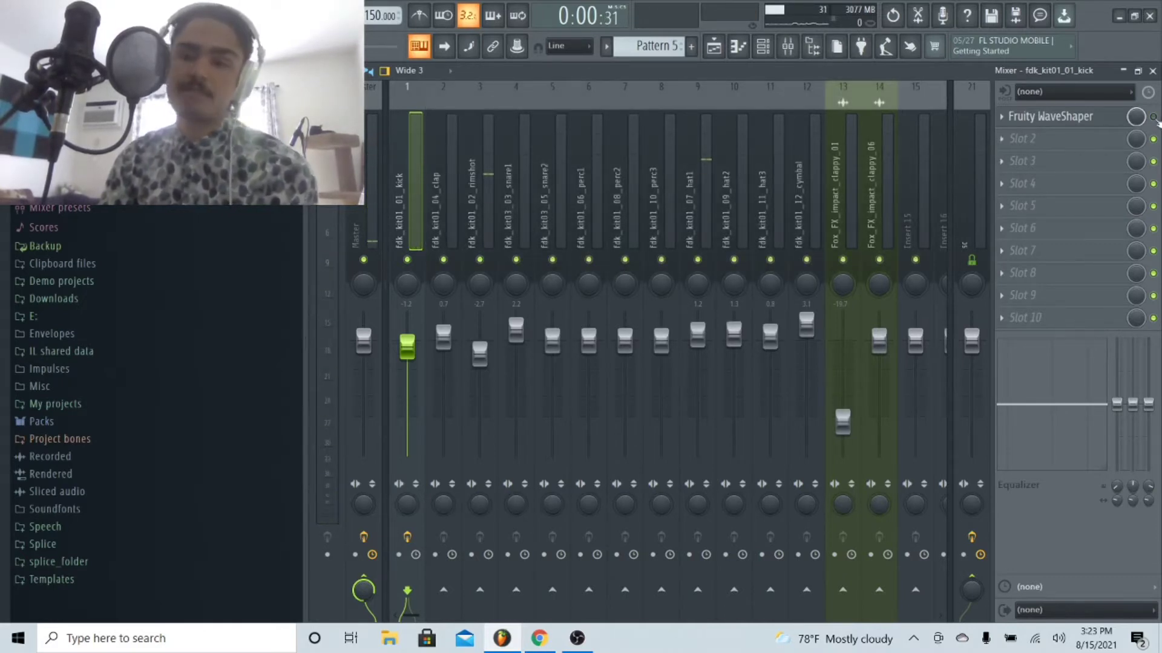
{"action": "left_click", "coordinate": [714, 50]}
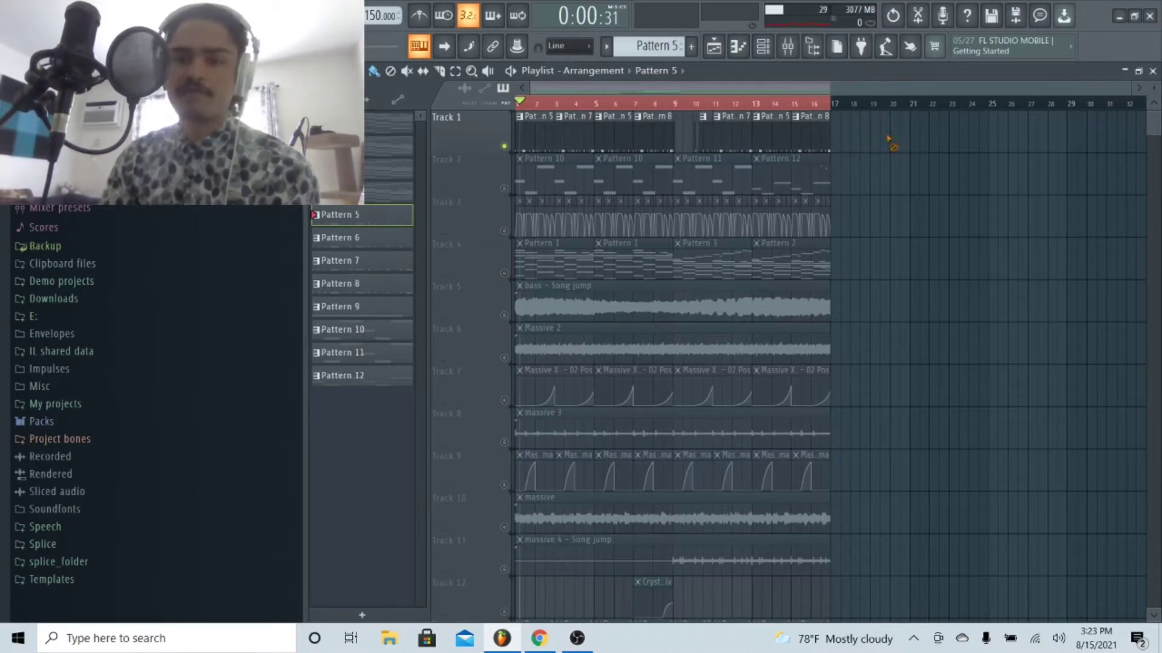
{"action": "left_click_drag", "start_coordinate": [906, 139], "coordinate": [864, 134]}
{"action": "right_click", "coordinate": [864, 135]}
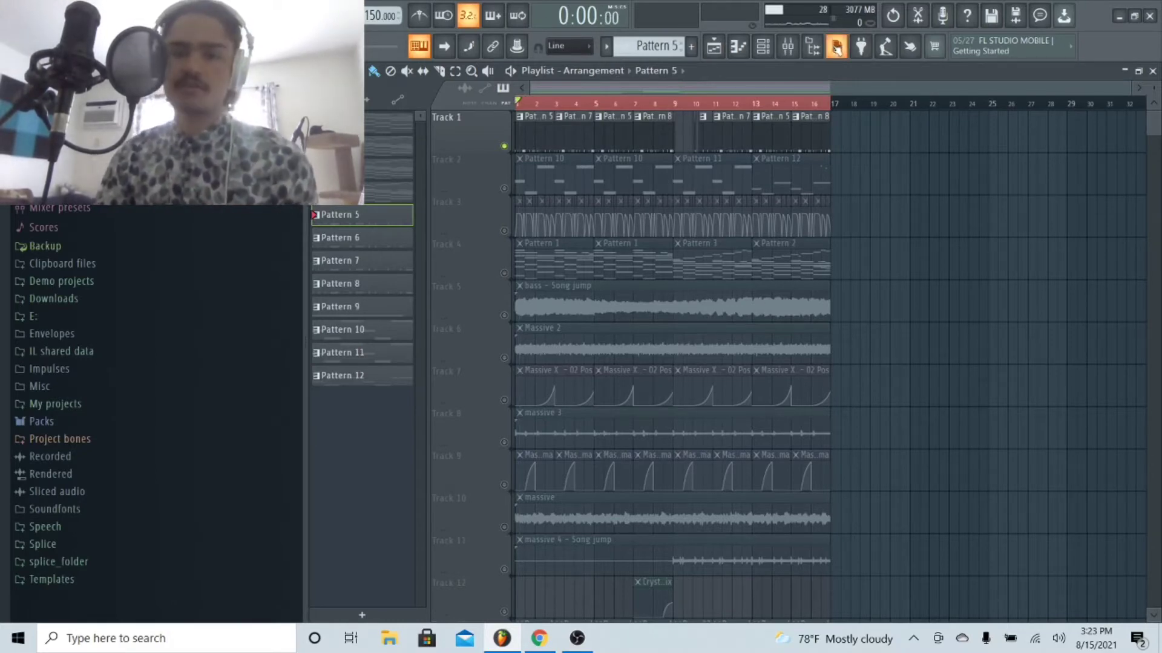
Step: Examine the kick's Fruity WaveShaper curve and the kick notes of Pattern 5 in the piano roll
{"action": "left_click", "coordinate": [787, 46]}
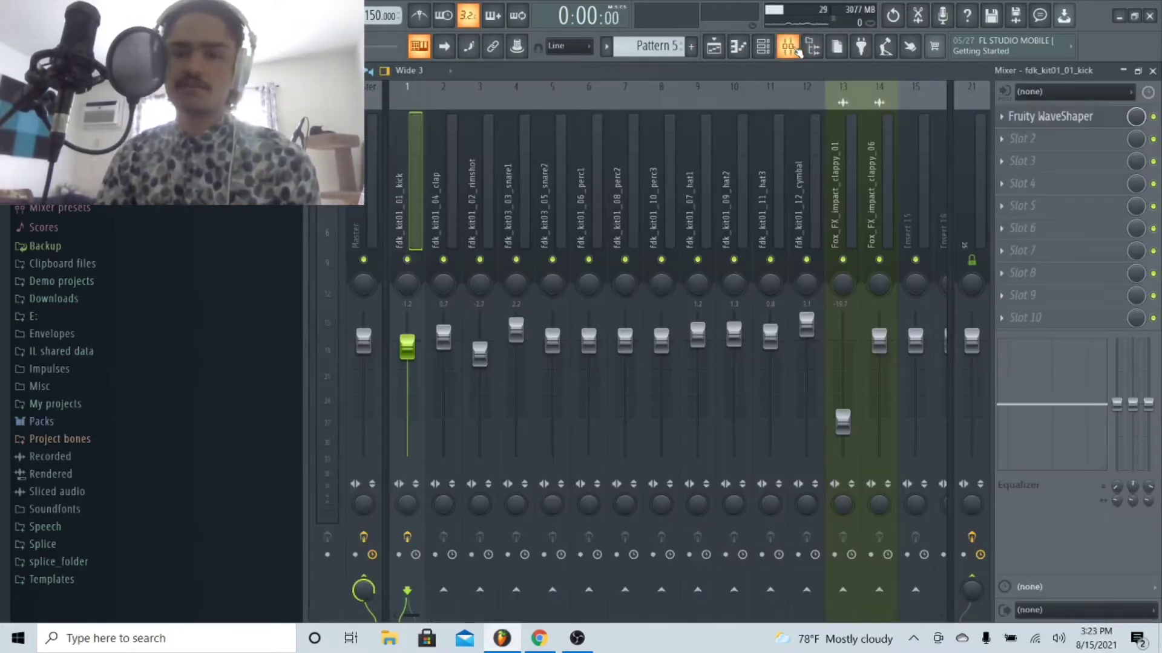
{"action": "left_click", "coordinate": [1080, 116]}
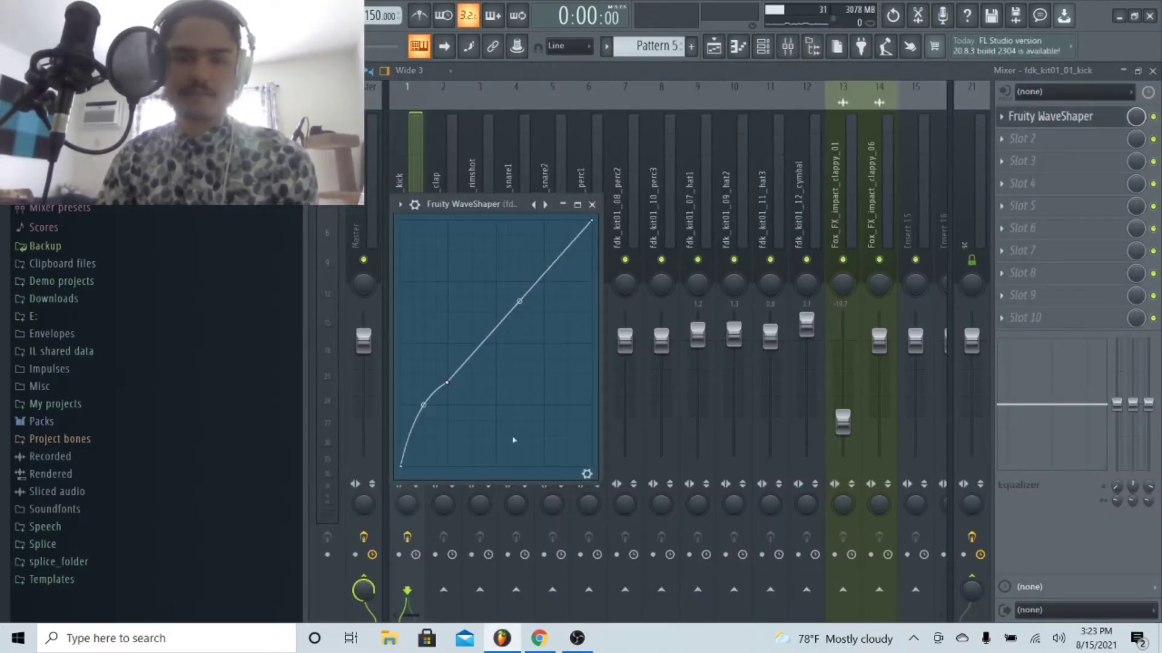
{"action": "left_click", "coordinate": [593, 205]}
{"action": "left_click", "coordinate": [714, 46]}
{"action": "left_click", "coordinate": [763, 46]}
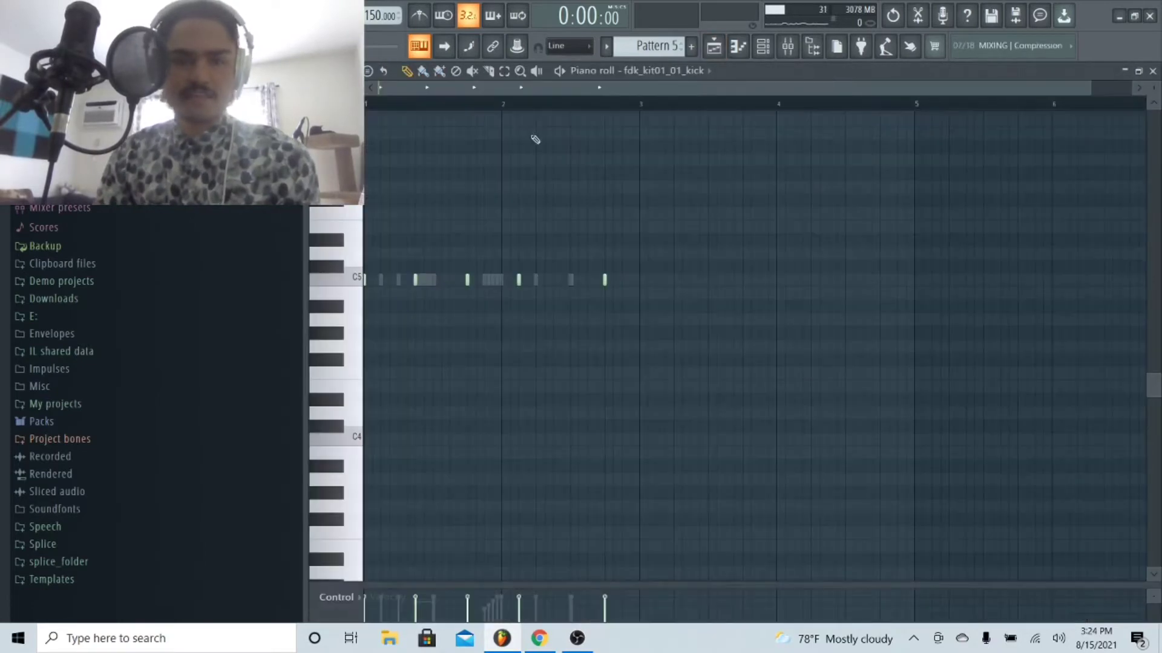
Step: Compare the sample settings and waveforms of the snare1 and OS_RNB_Snare_4 channels, previewing the second sample
{"action": "left_click", "coordinate": [763, 46]}
{"action": "left_click", "coordinate": [445, 203]}
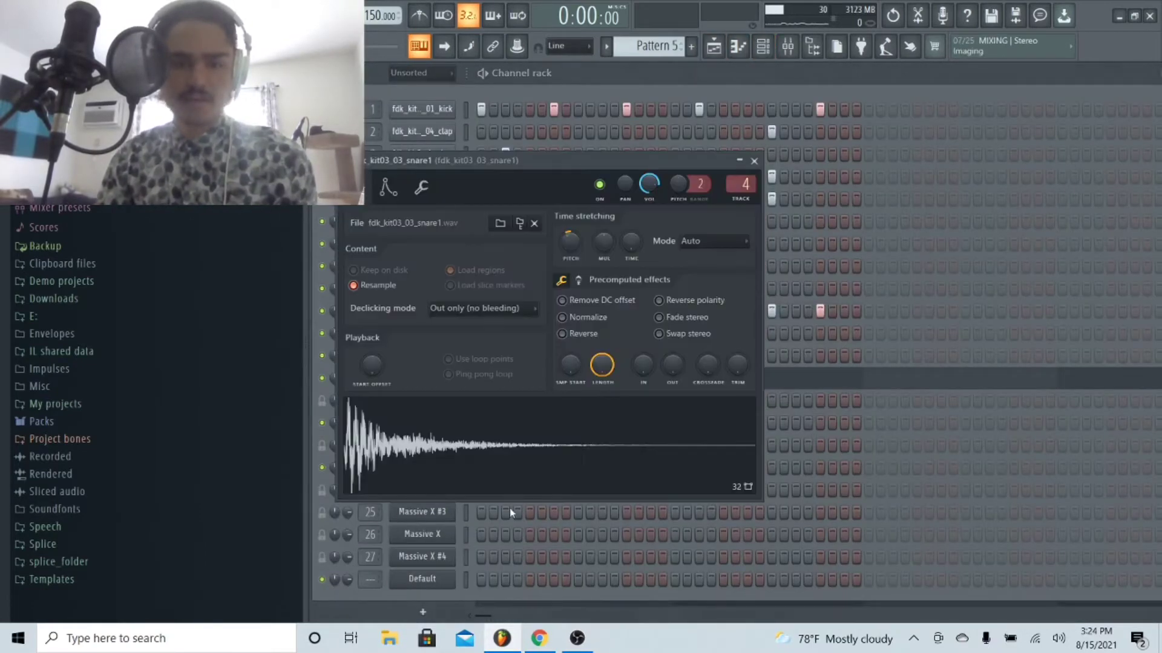
{"action": "left_click", "coordinate": [754, 162]}
{"action": "left_click", "coordinate": [421, 176]}
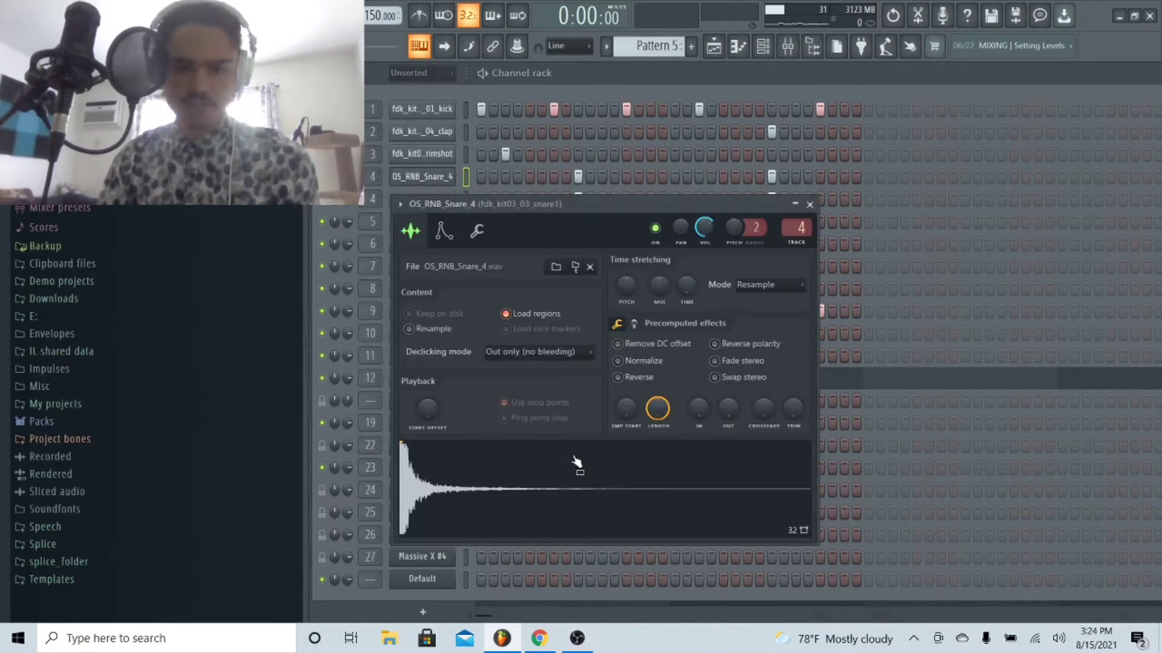
{"action": "left_click", "coordinate": [576, 463]}
{"action": "left_click", "coordinate": [436, 179]}
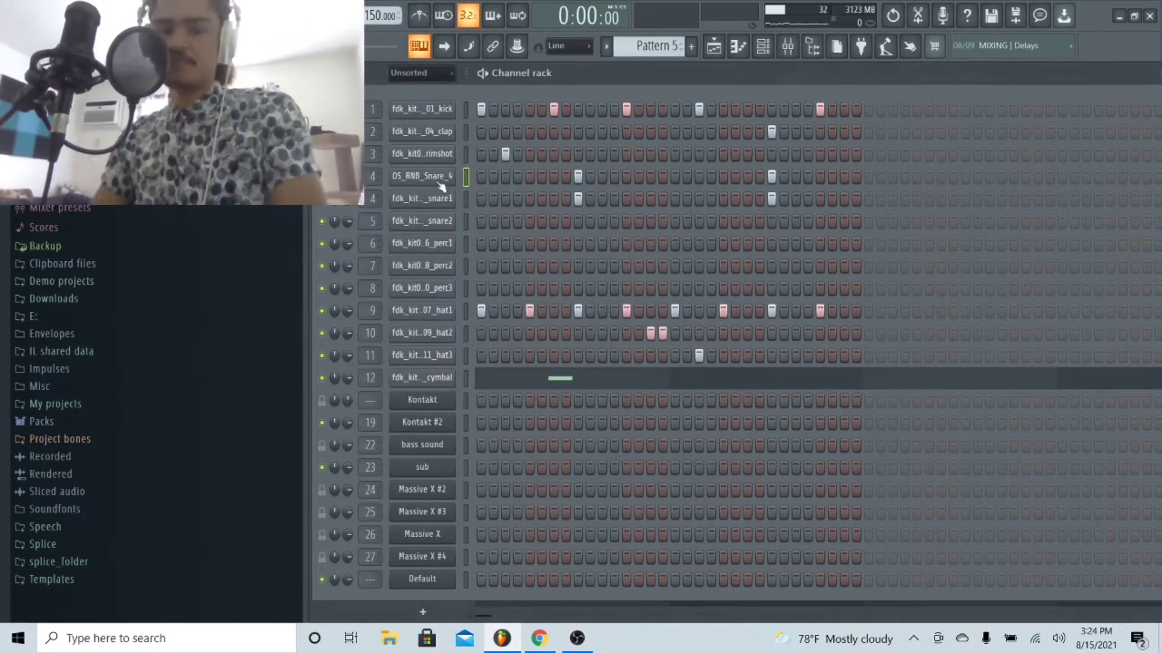
{"action": "left_click", "coordinate": [436, 178]}
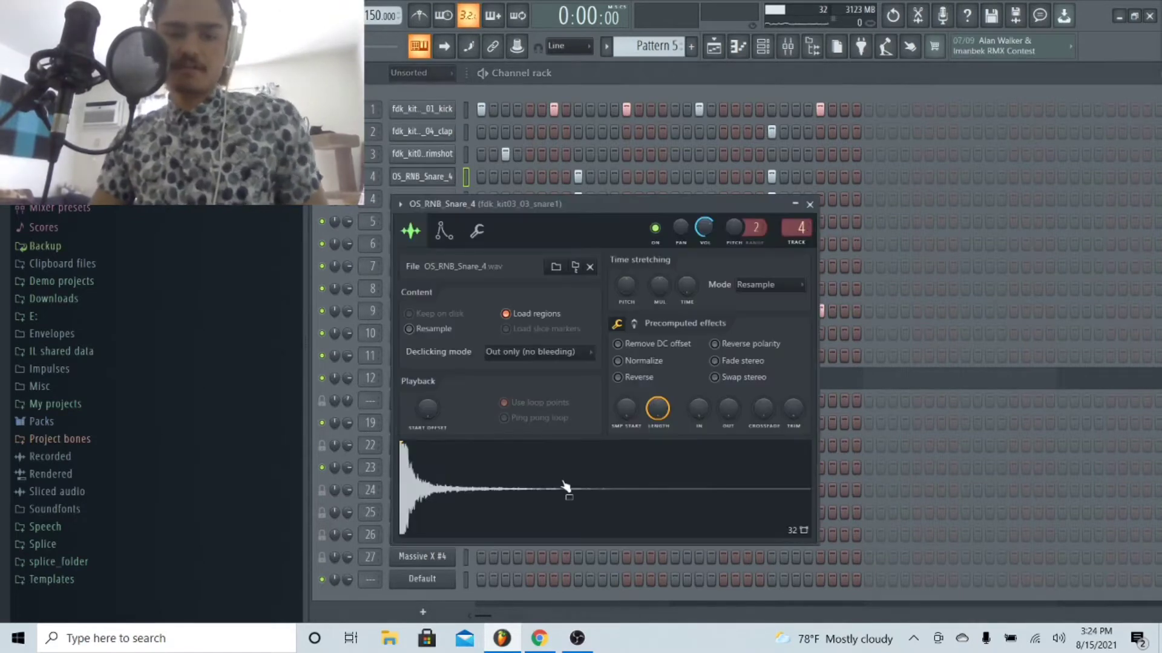
{"action": "left_click", "coordinate": [809, 204]}
Step: Examine the timing of the first OS_RNB_Snare_4 note against the beat in the piano roll
{"action": "right_click", "coordinate": [452, 174]}
{"action": "right_click", "coordinate": [460, 177]}
{"action": "right_click", "coordinate": [452, 175]}
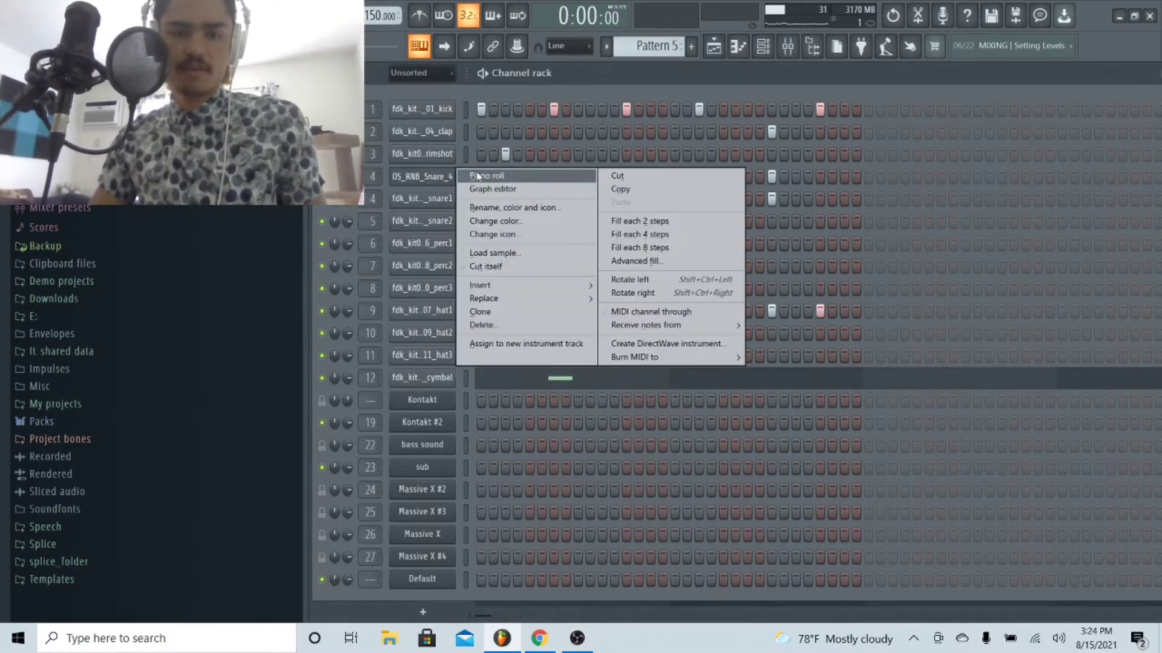
{"action": "left_click", "coordinate": [478, 176]}
{"action": "scroll", "coordinate": [562, 114], "scroll_direction": "down", "scroll_amount": 2}
{"action": "scroll", "coordinate": [562, 114], "scroll_direction": "up", "scroll_amount": 4}
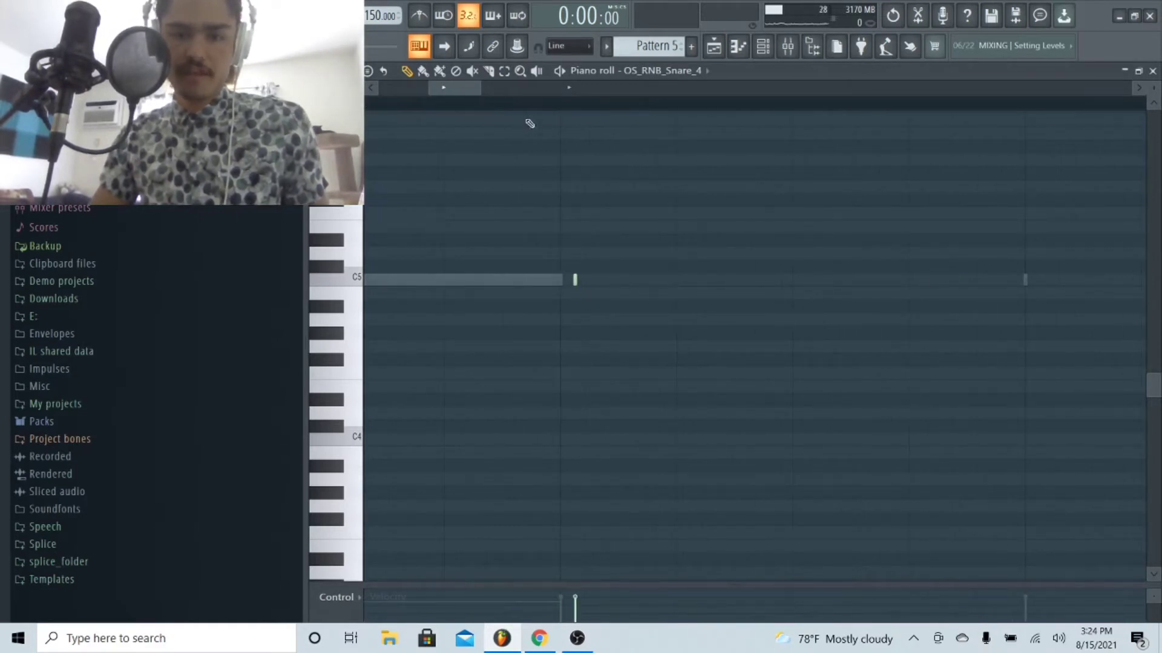
Step: Play Pattern 5 with only OS_RNB_Snare_4 enabled and check its piano roll again
{"action": "key", "text": "F6"}
{"action": "key", "text": "space"}
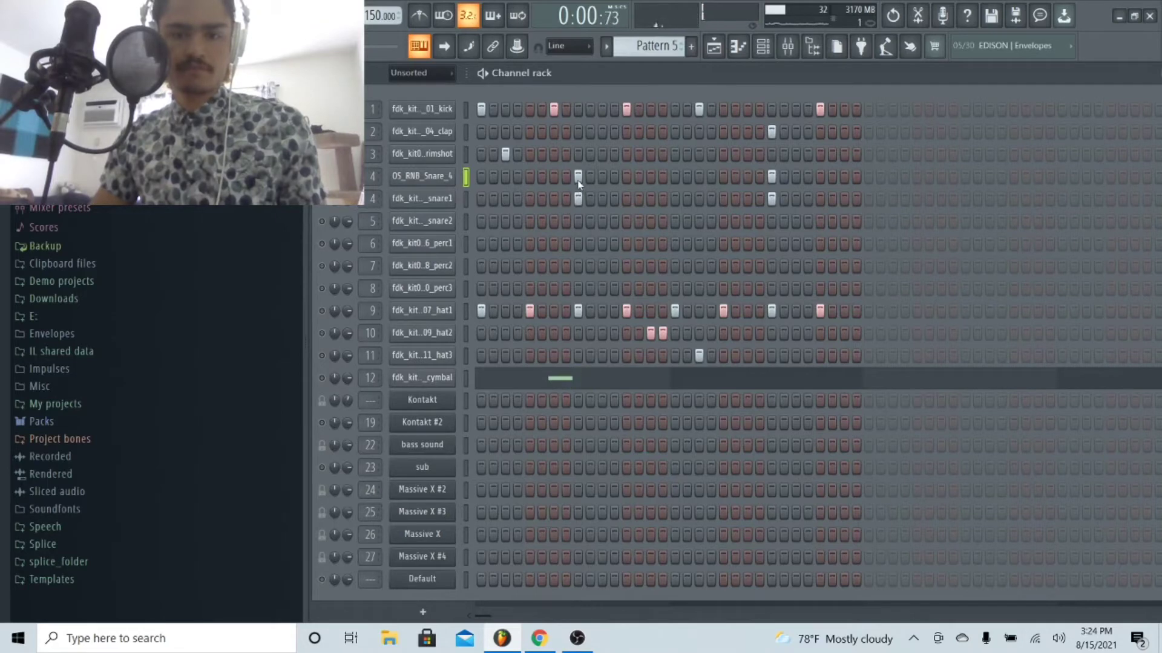
{"action": "right_click", "coordinate": [441, 175]}
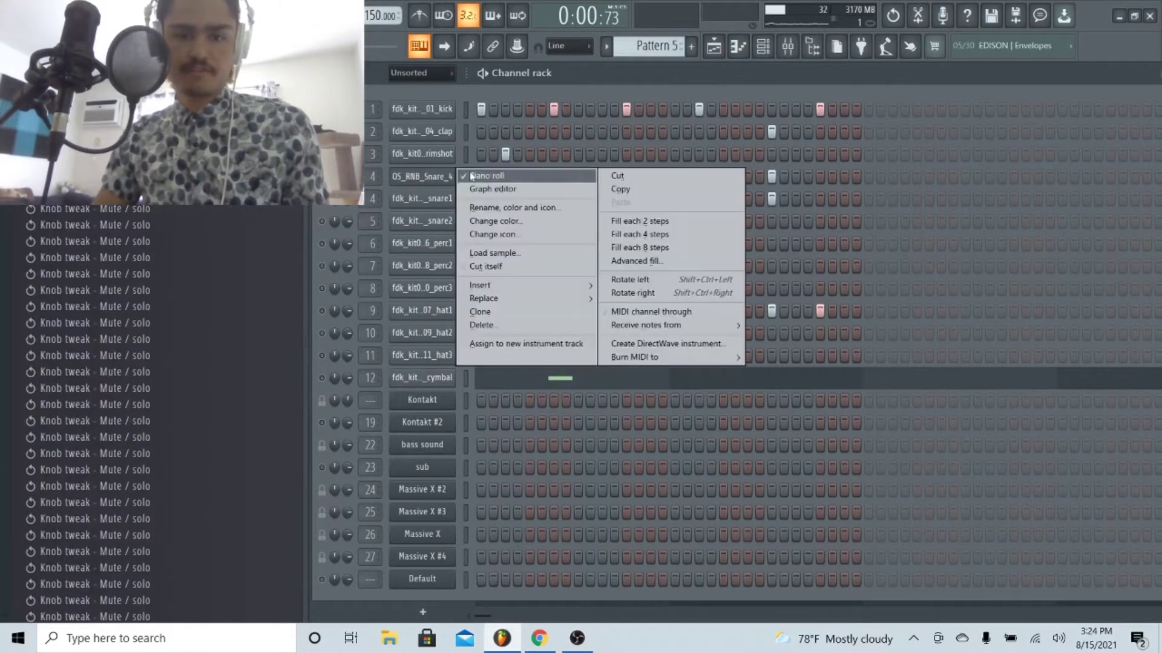
{"action": "left_click", "coordinate": [472, 177]}
{"action": "right_click", "coordinate": [450, 176]}
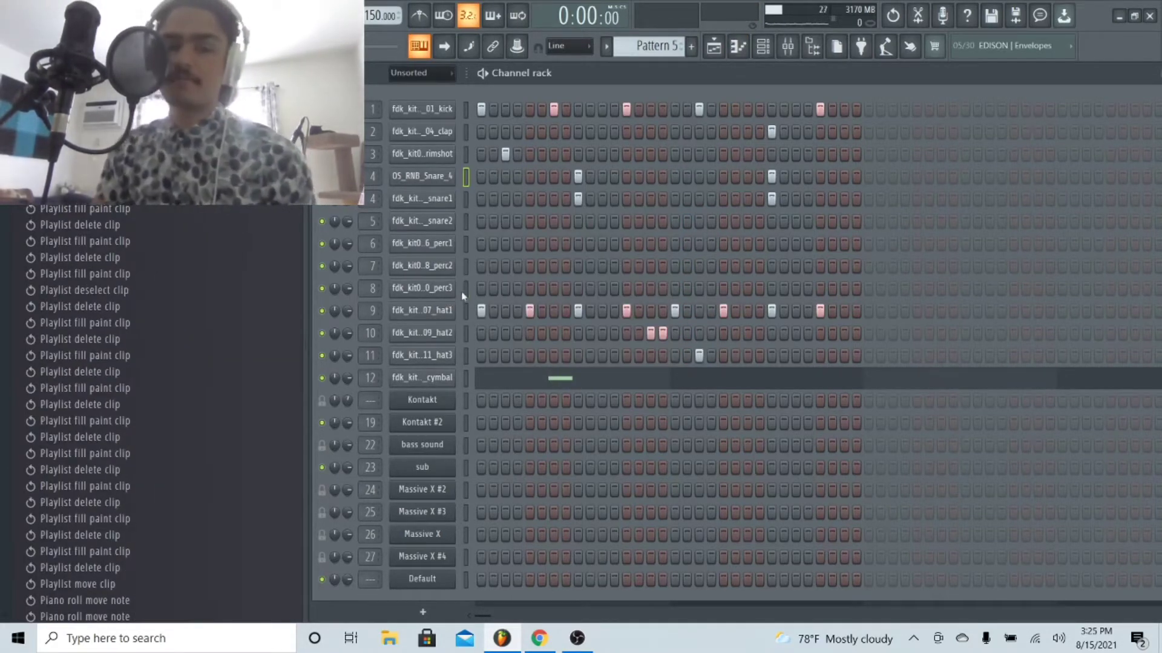
Step: Go through Pattern 5's hat2, hat3 and clap channels one at a time, and check the full arrangement
{"action": "double_click", "coordinate": [468, 258]}
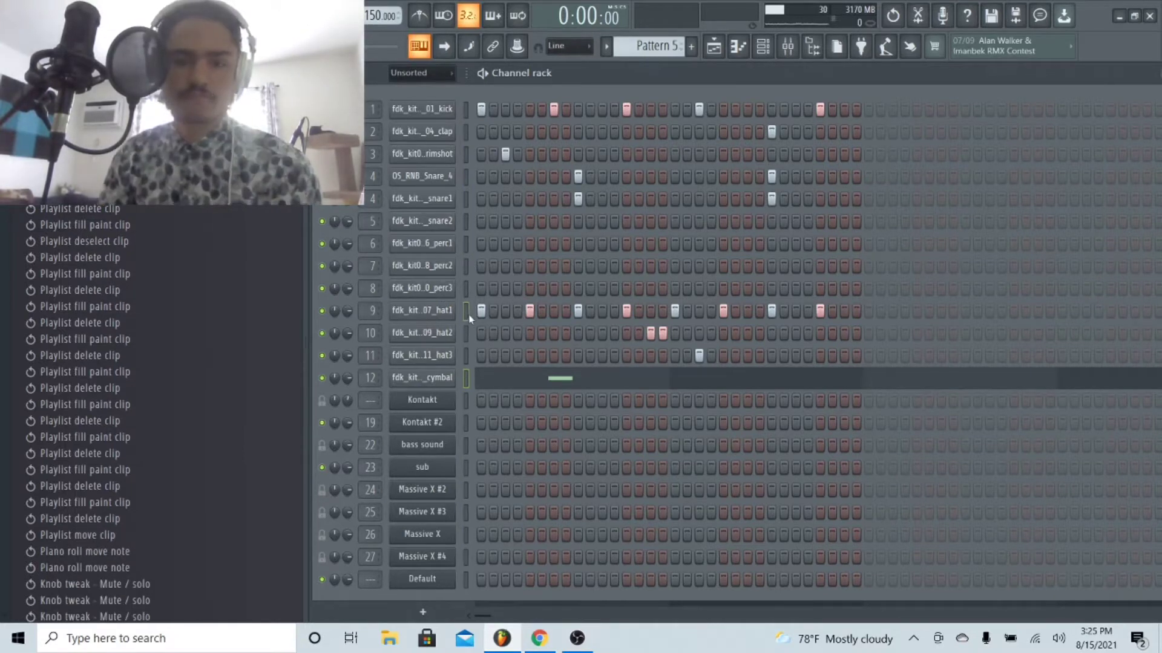
{"action": "left_click", "coordinate": [467, 333]}
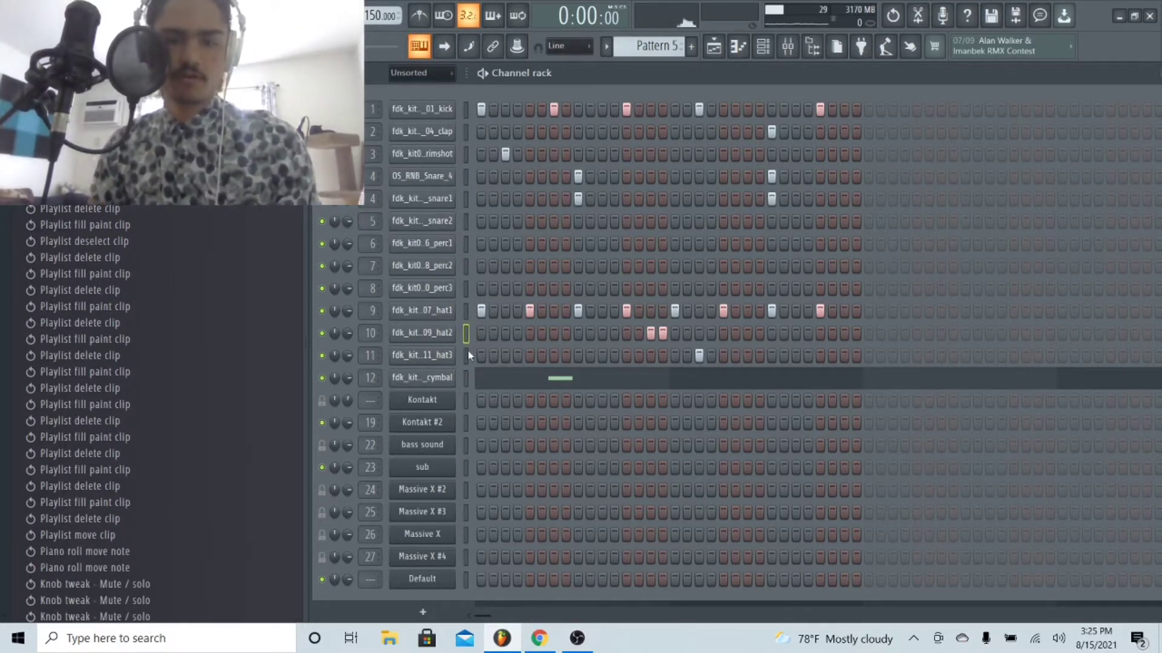
{"action": "left_click", "coordinate": [466, 356]}
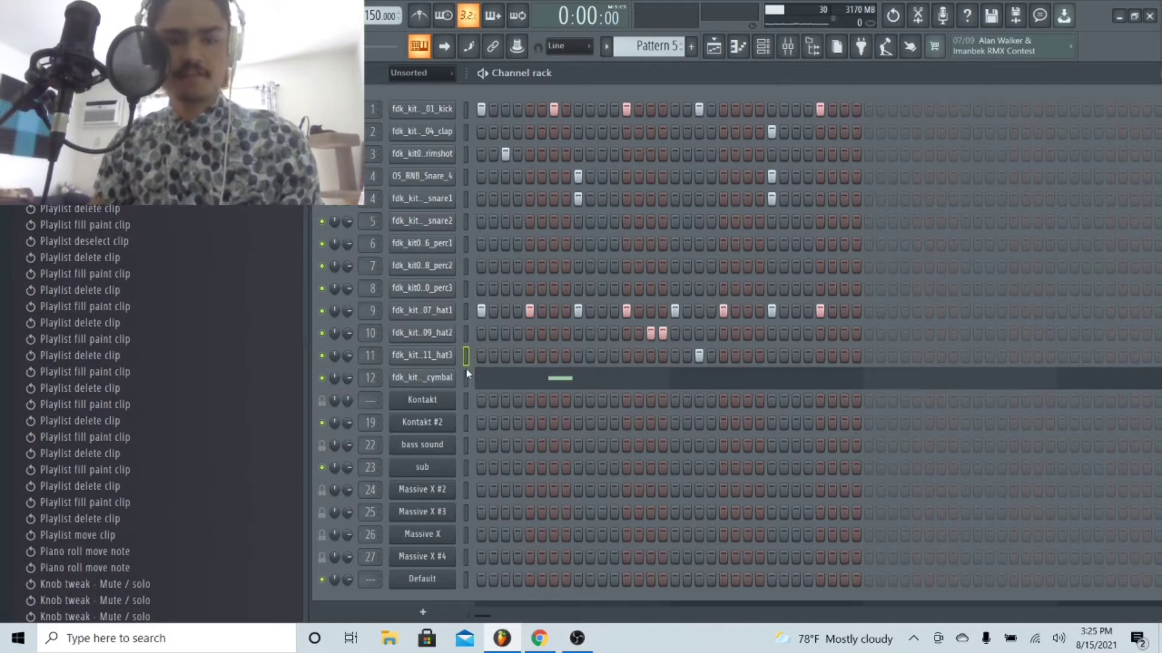
{"action": "left_click", "coordinate": [463, 137]}
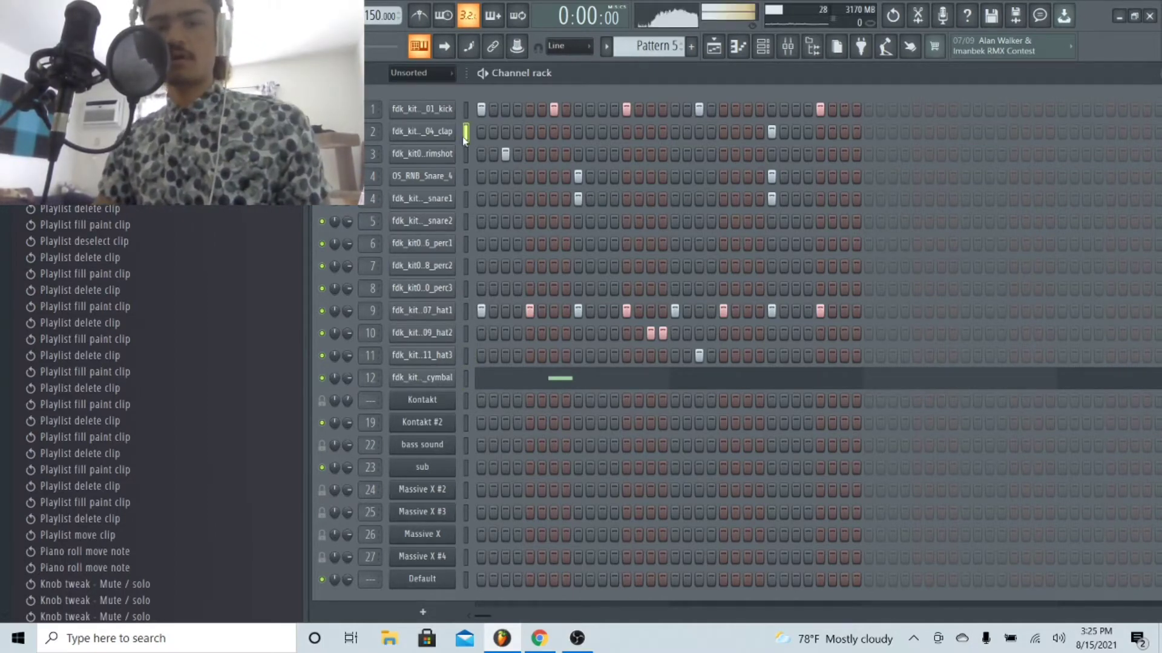
{"action": "key", "text": "F5"}
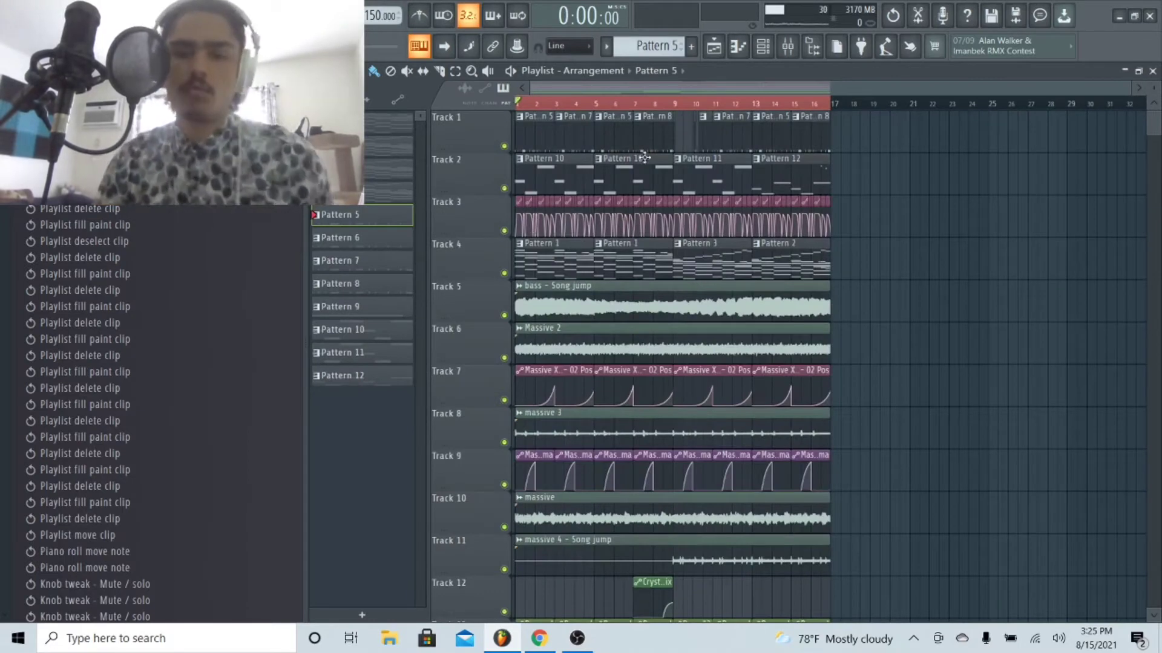
{"action": "left_click", "coordinate": [763, 46]}
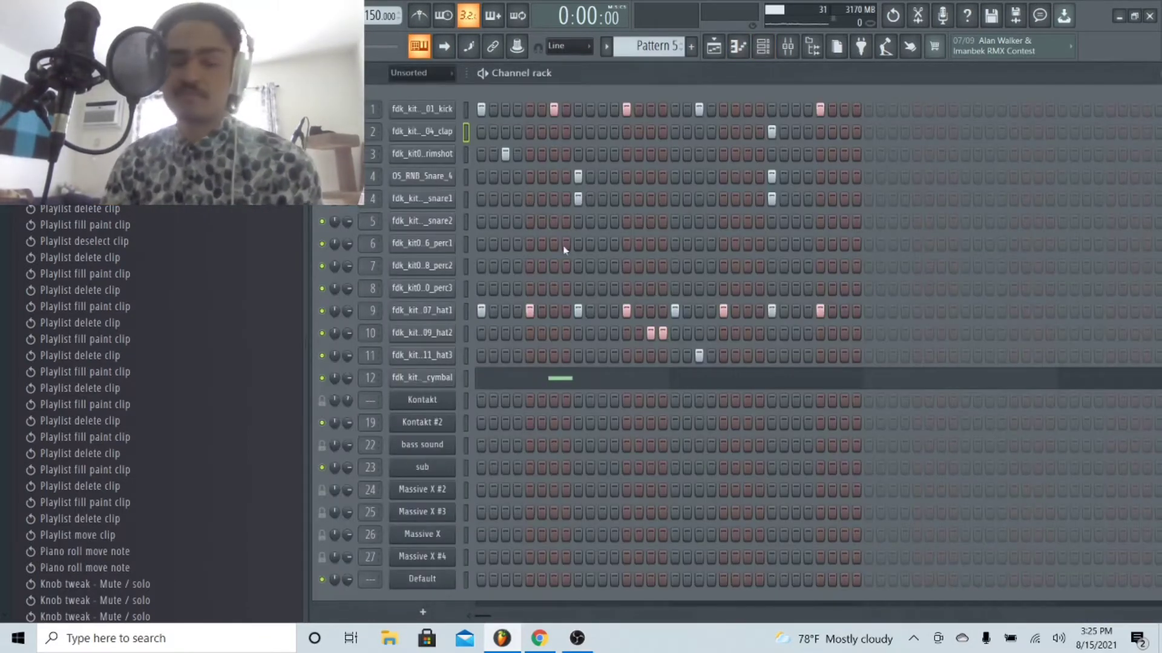
Step: Play Pattern 1's Kontakt #2 chords from the channel rack and open their notes
{"action": "left_click", "coordinate": [718, 48]}
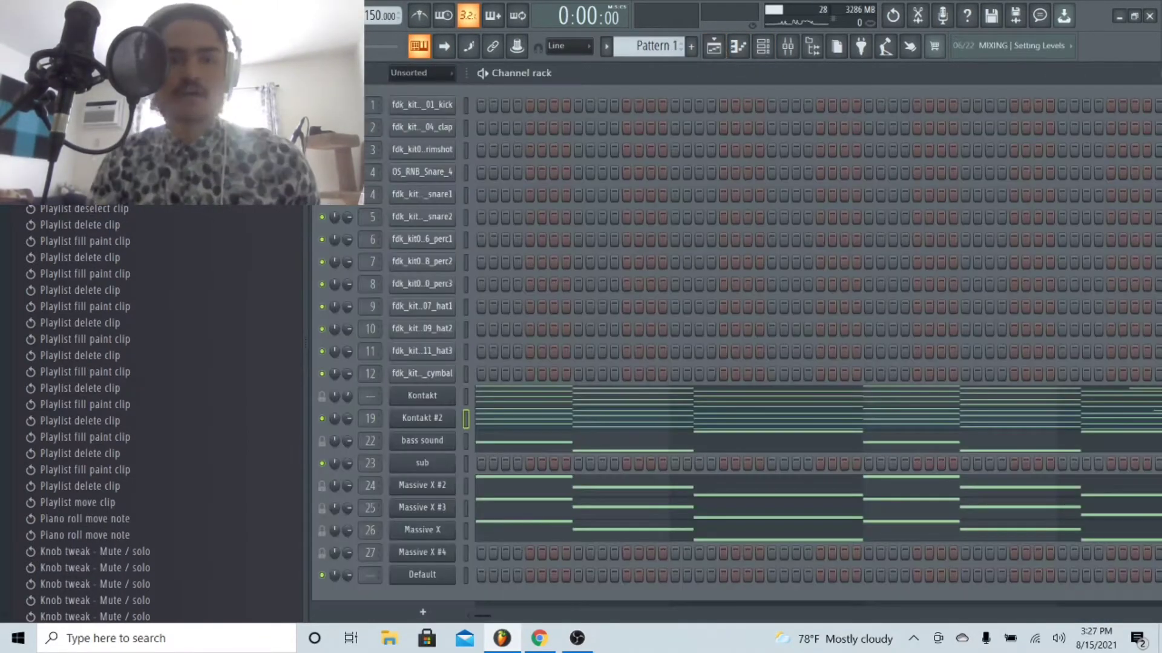
{"action": "key", "text": "space"}
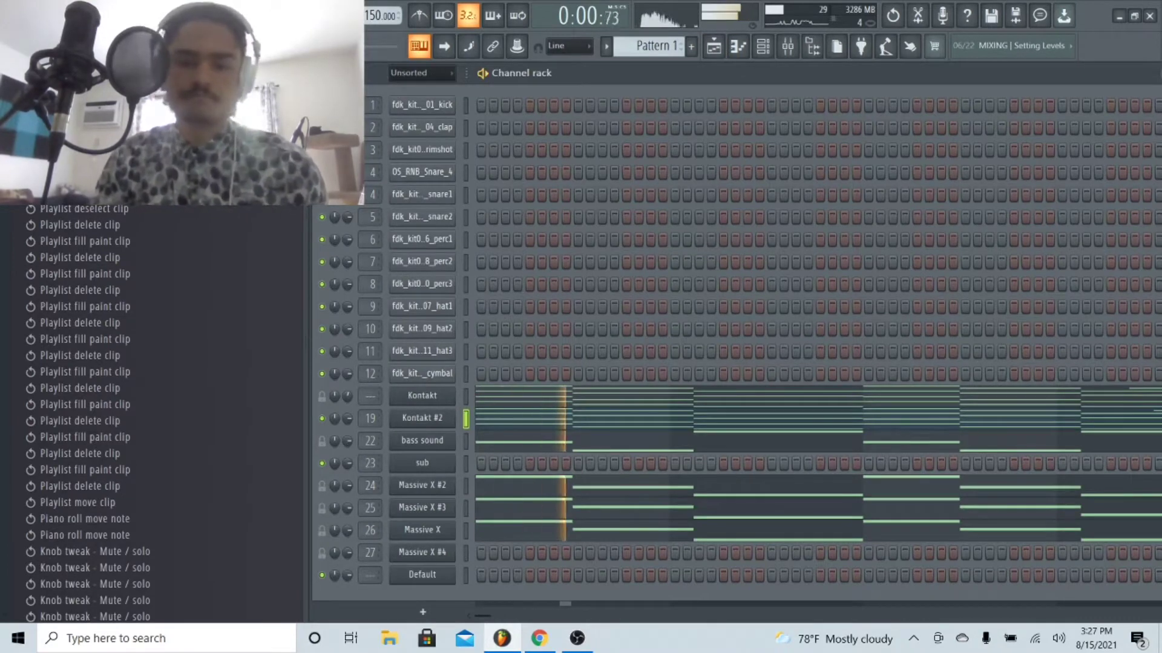
{"action": "left_click", "coordinate": [577, 422]}
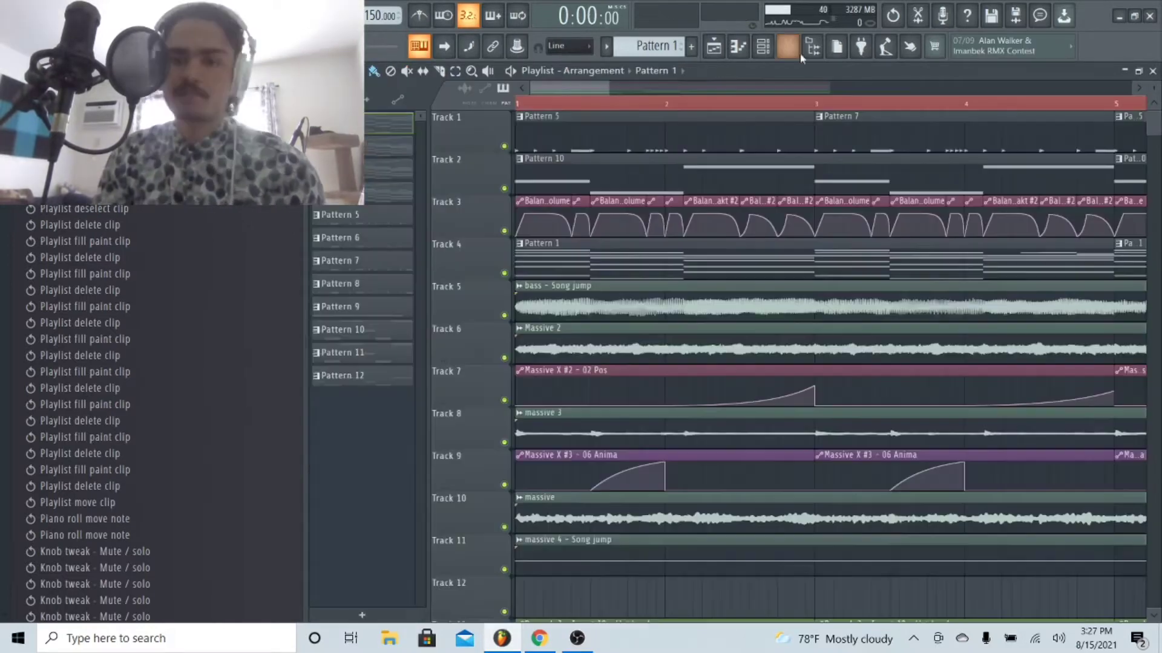
Step: Check the effects on the chords mixer track and view the full arrangement, including Pattern 1 on Track 4
{"action": "left_click", "coordinate": [795, 54]}
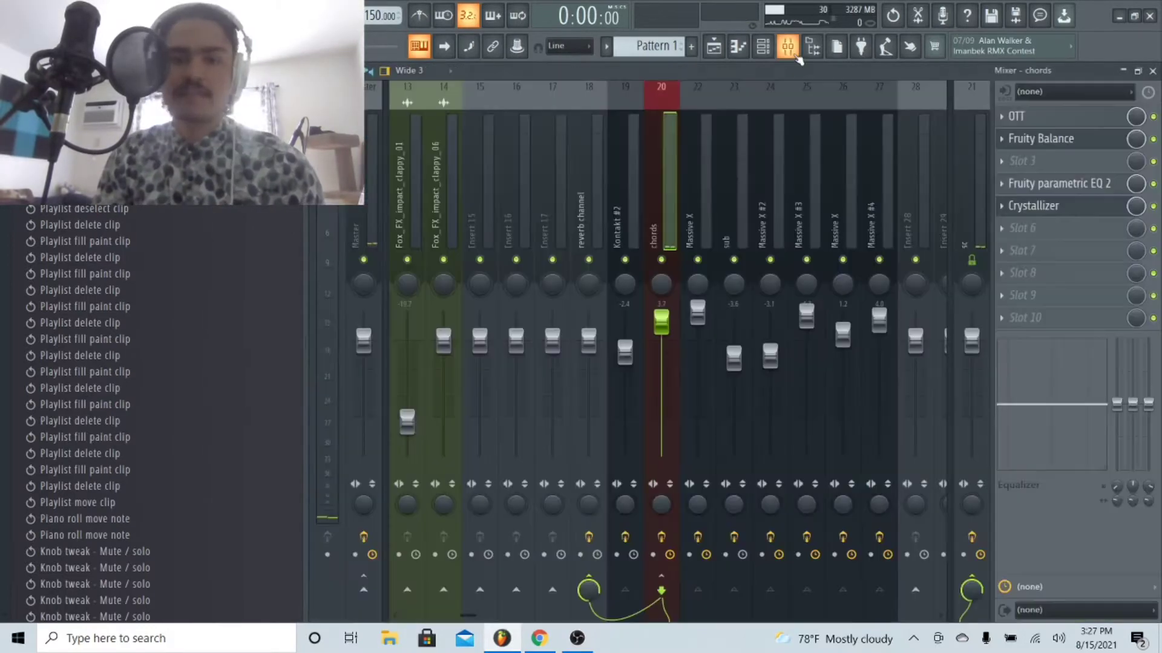
{"action": "left_click", "coordinate": [714, 52]}
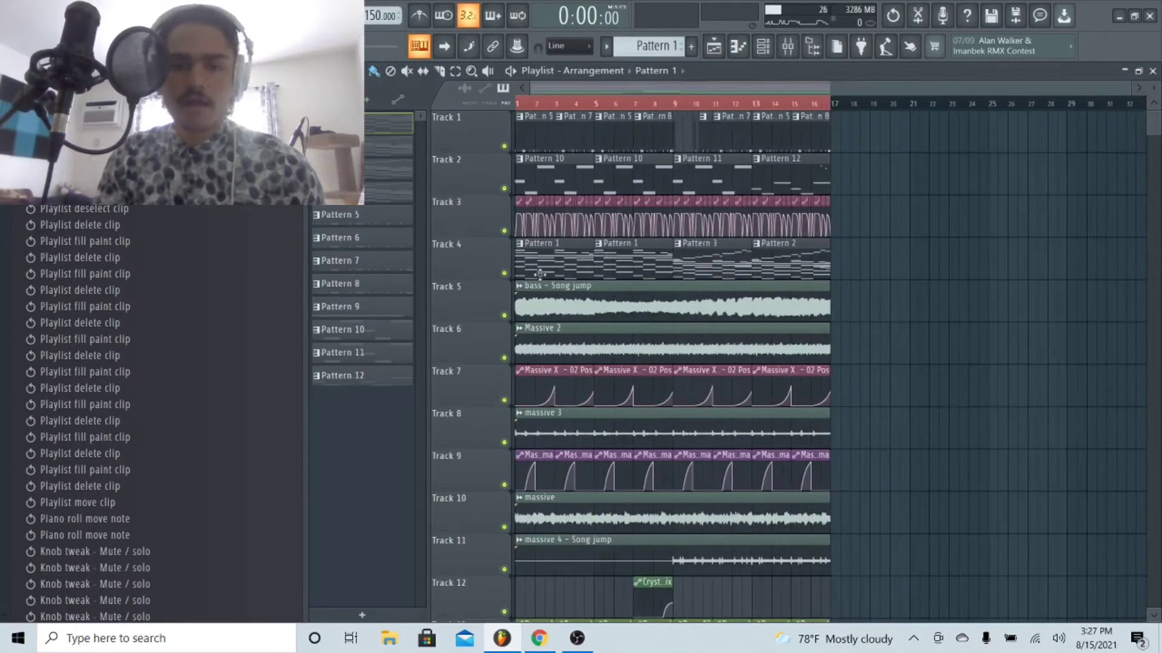
{"action": "double_click", "coordinate": [539, 273]}
{"action": "left_click", "coordinate": [714, 46]}
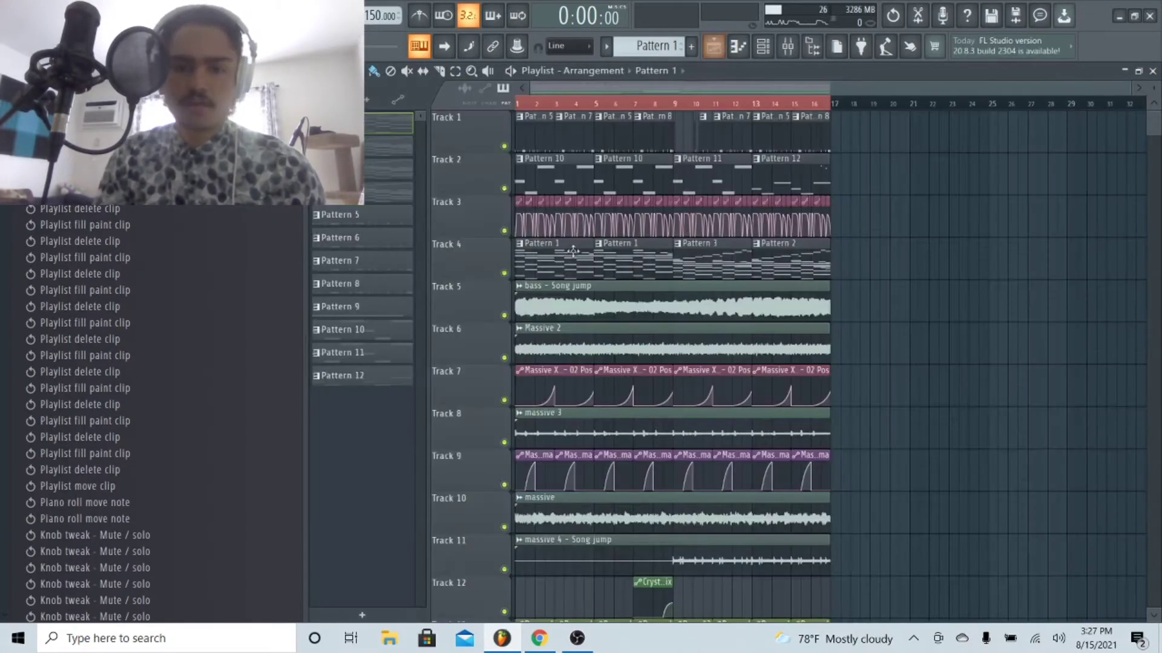
Step: Play the bass clip on Track 5 together with the patterns on Track 2, with all other playlist tracks muted
{"action": "right_click", "coordinate": [505, 315]}
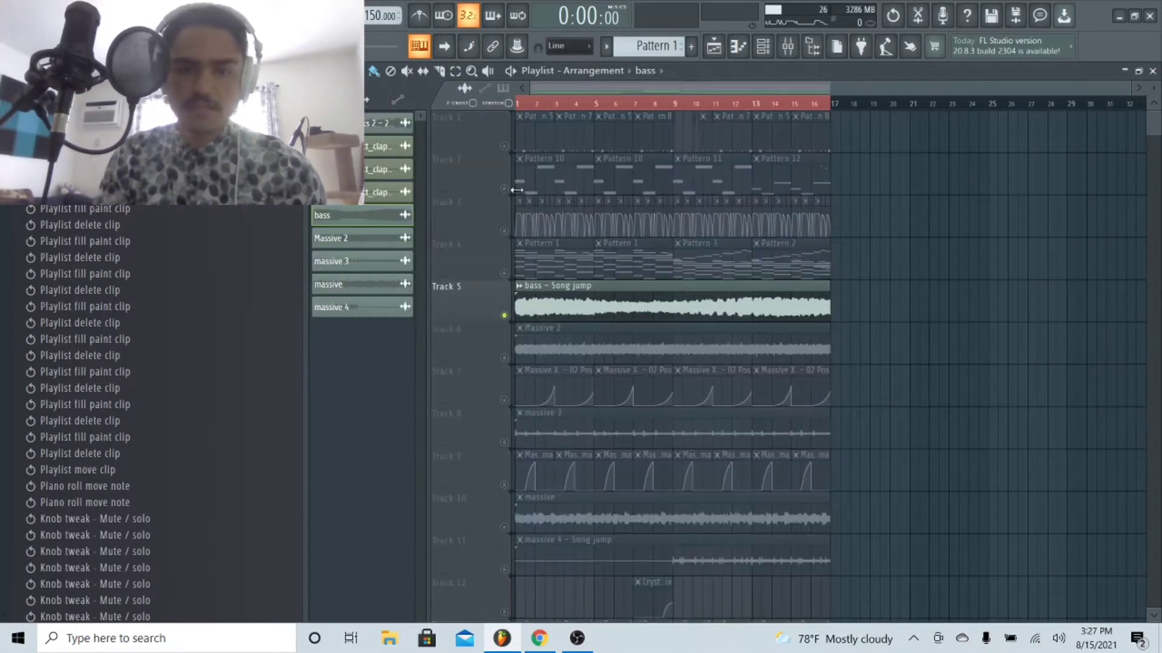
{"action": "left_click", "coordinate": [504, 188]}
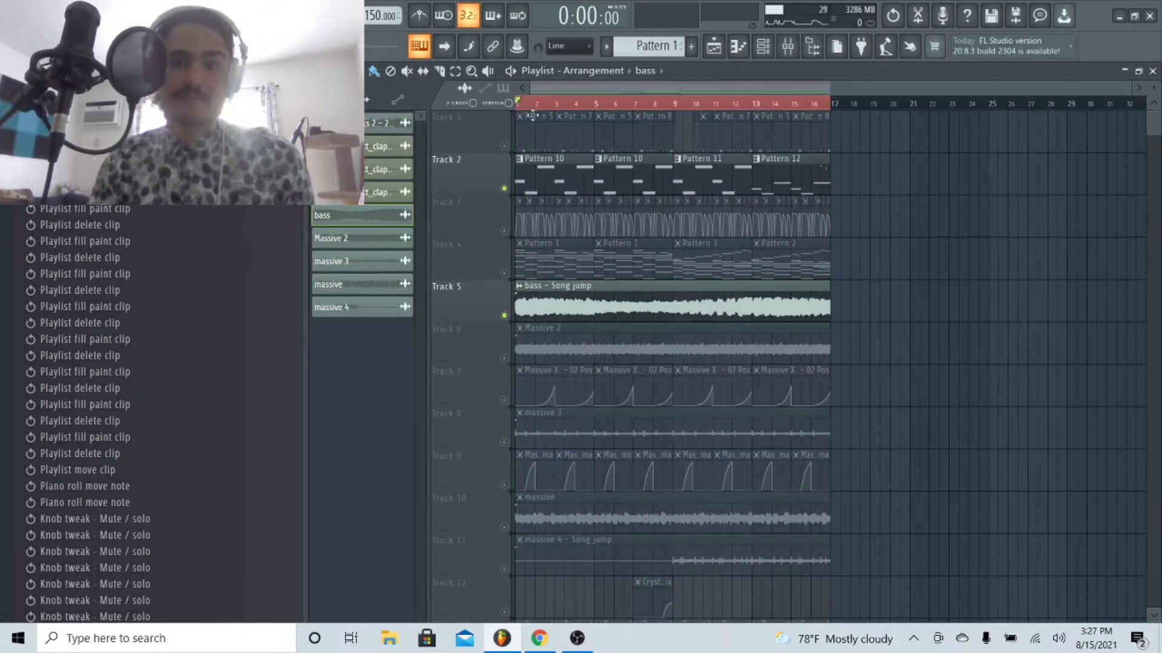
{"action": "key", "text": "space"}
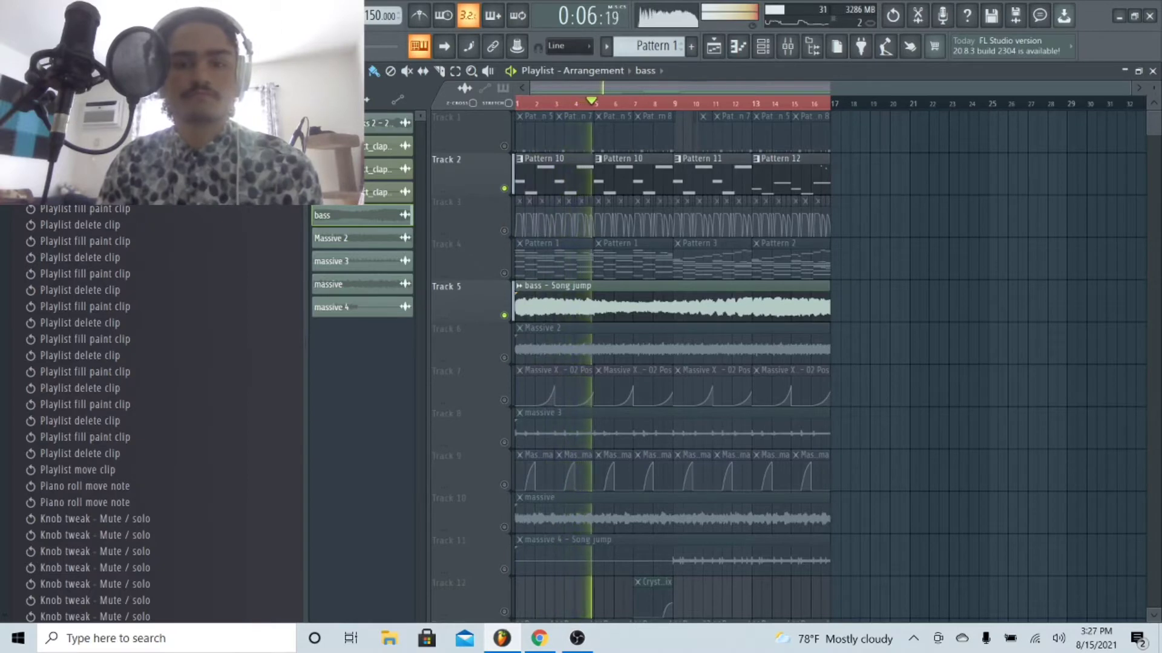
{"action": "left_click", "coordinate": [808, 104]}
{"action": "scroll", "coordinate": [826, 107], "scroll_direction": "up", "scroll_amount": 2}
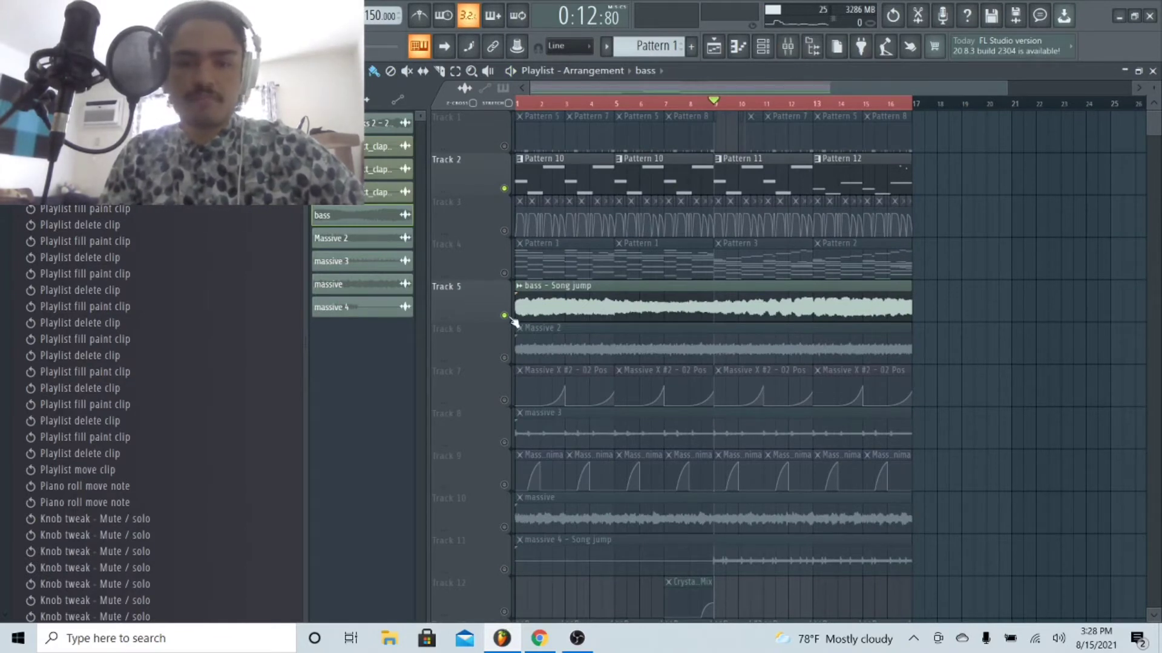
Step: Play the bass through mixer track 22, Massive X, and examine the curve of its Fruity parametric EQ 2
{"action": "left_click", "coordinate": [788, 48]}
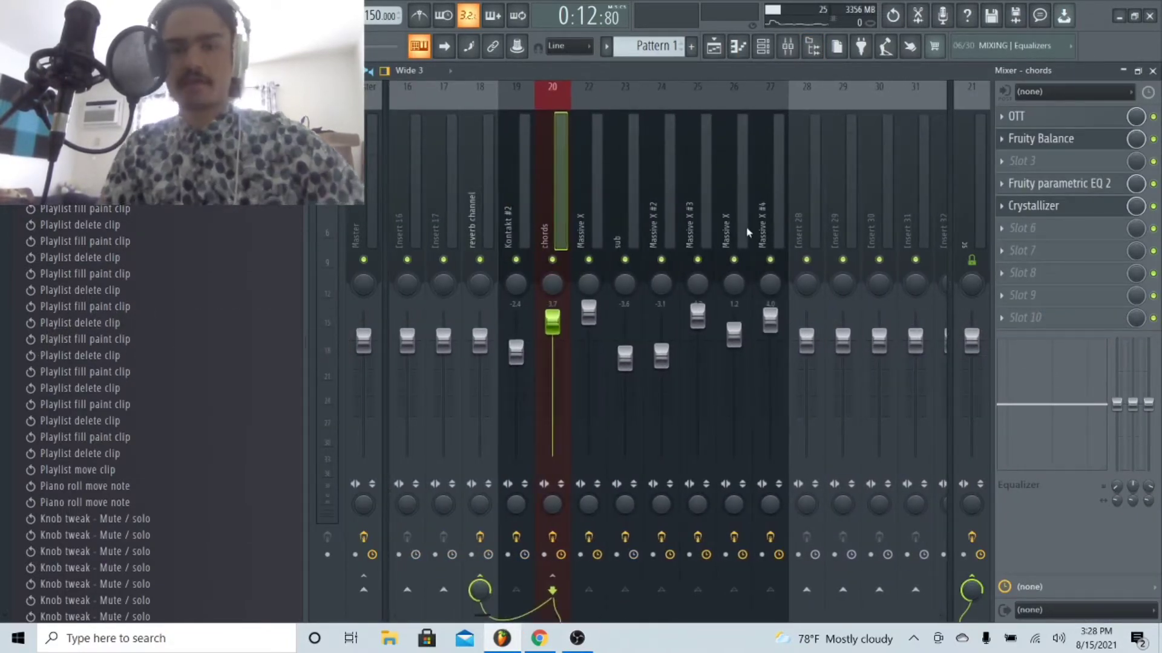
{"action": "left_click", "coordinate": [596, 224]}
{"action": "left_click", "coordinate": [1056, 161]}
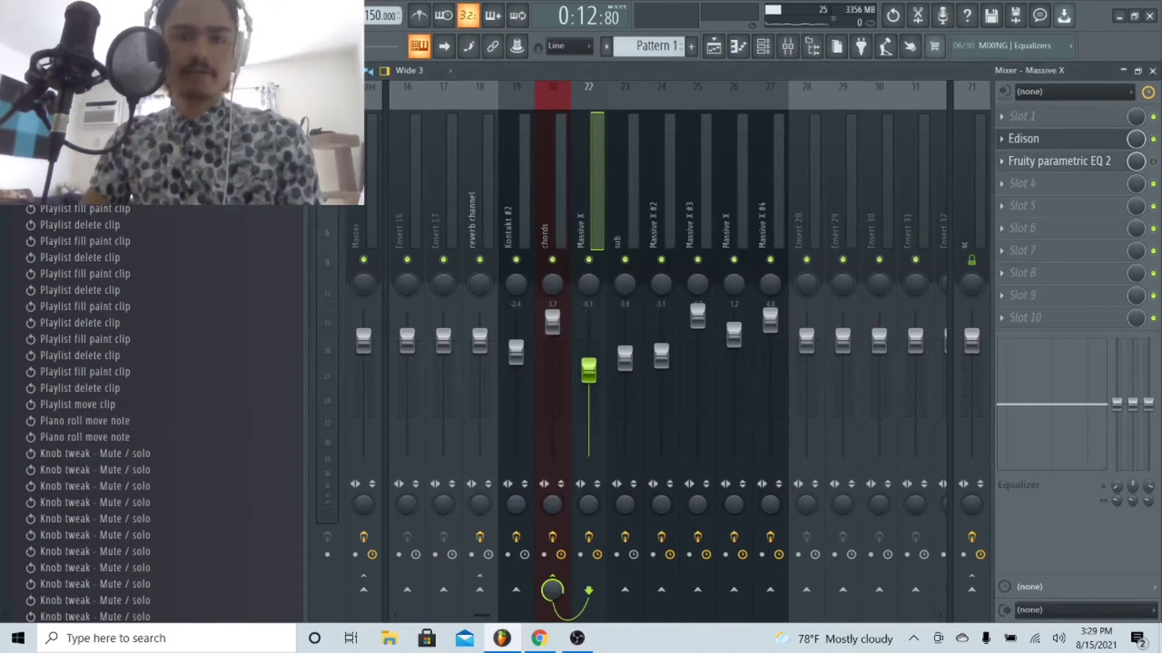
{"action": "key", "text": "space"}
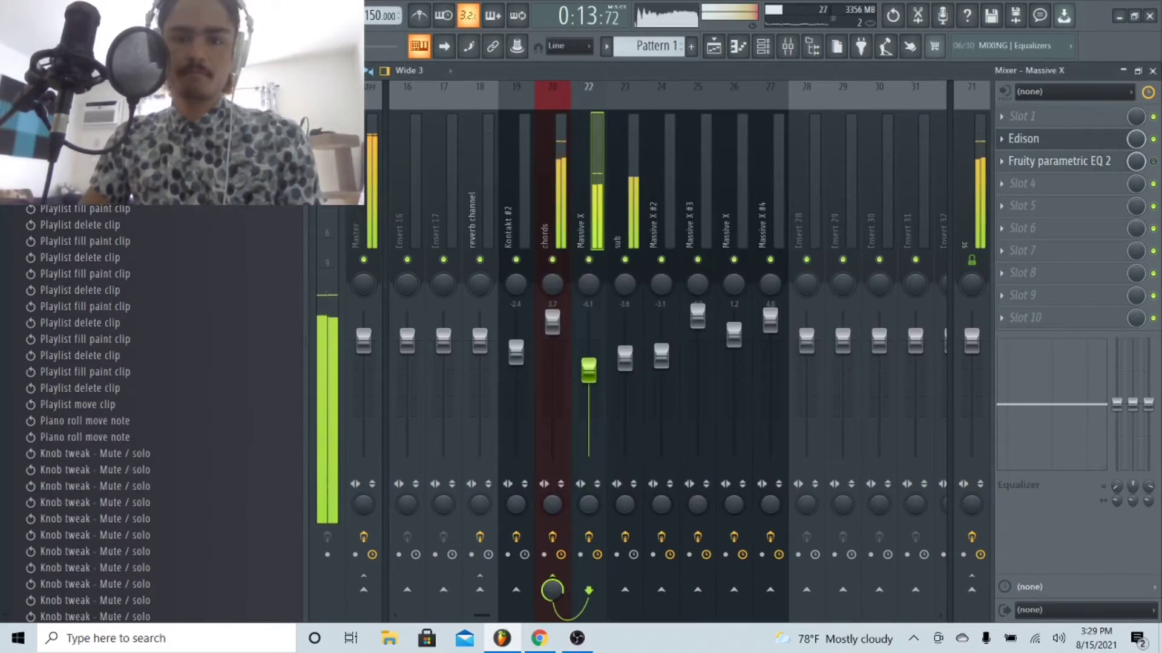
{"action": "key", "text": "space"}
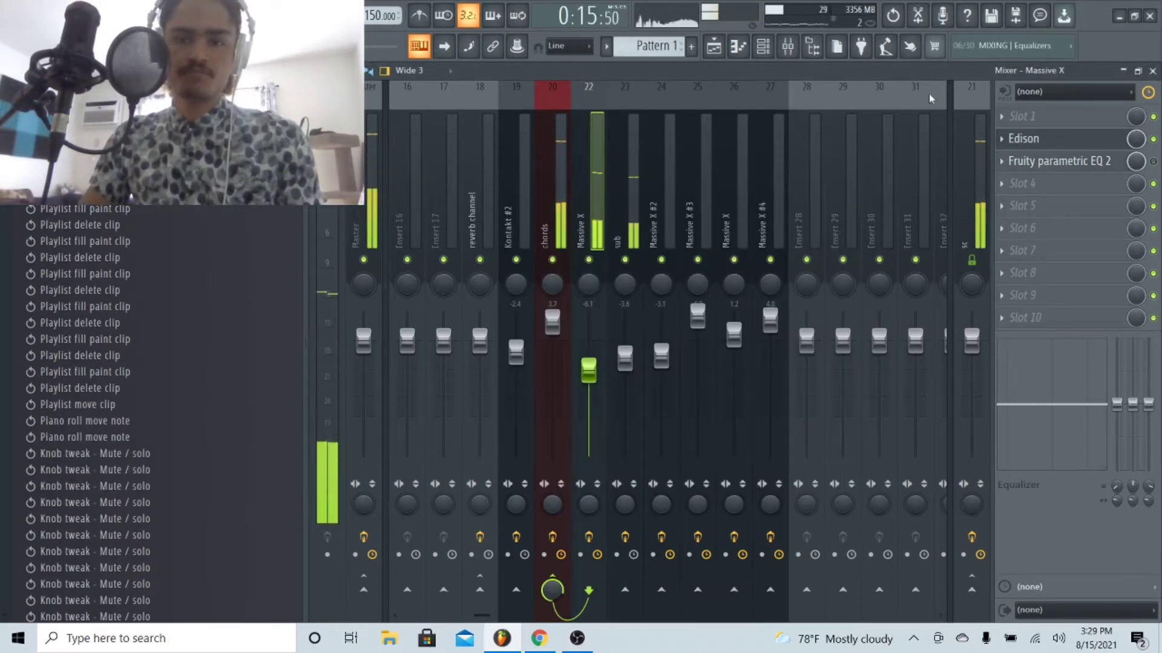
{"action": "left_click", "coordinate": [1089, 163]}
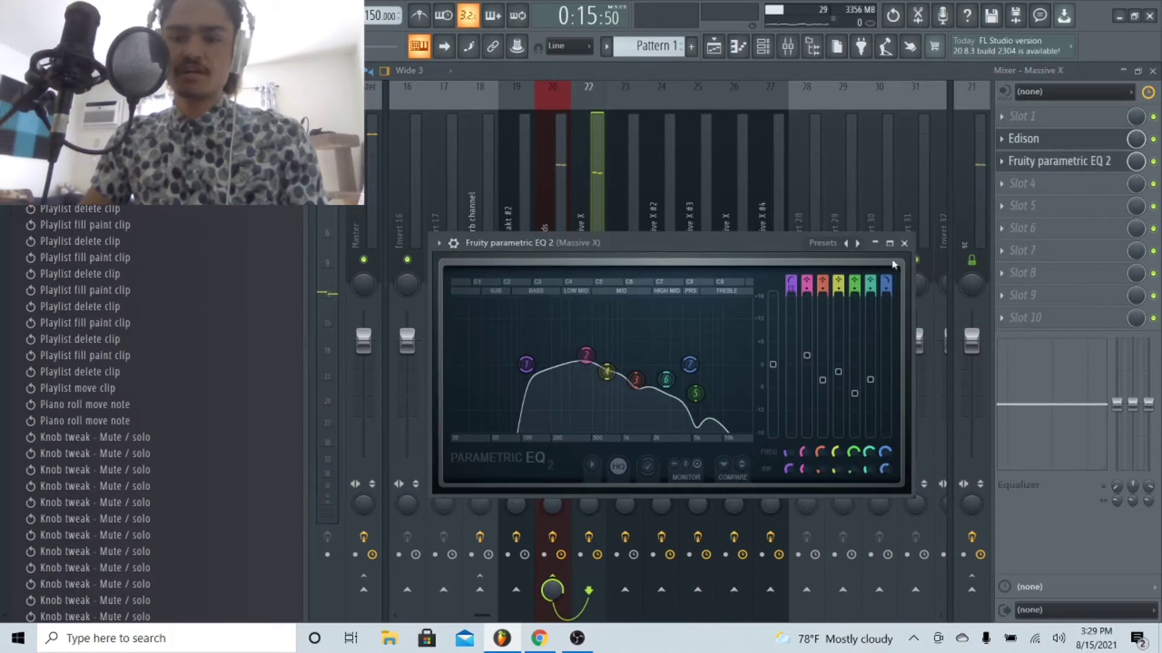
{"action": "left_click", "coordinate": [904, 243]}
Step: Paste the copied value of 100% onto the volume fader of mixer track 22, Massive X
{"action": "right_click", "coordinate": [588, 363]}
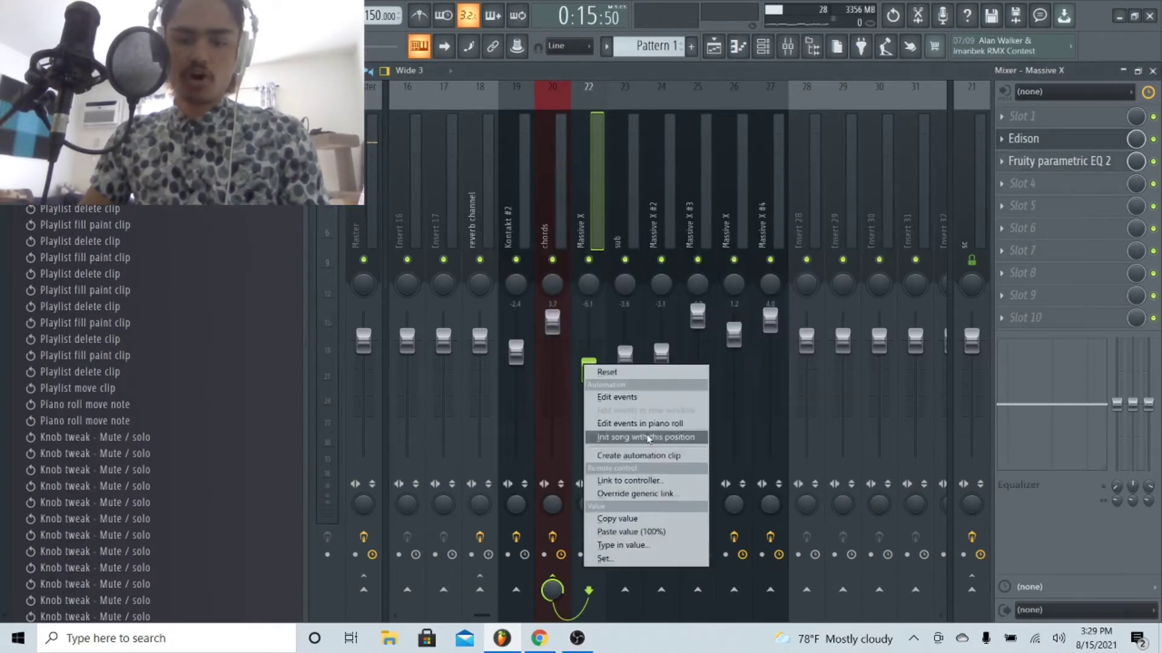
{"action": "left_click", "coordinate": [648, 532]}
{"action": "left_click", "coordinate": [1089, 161]}
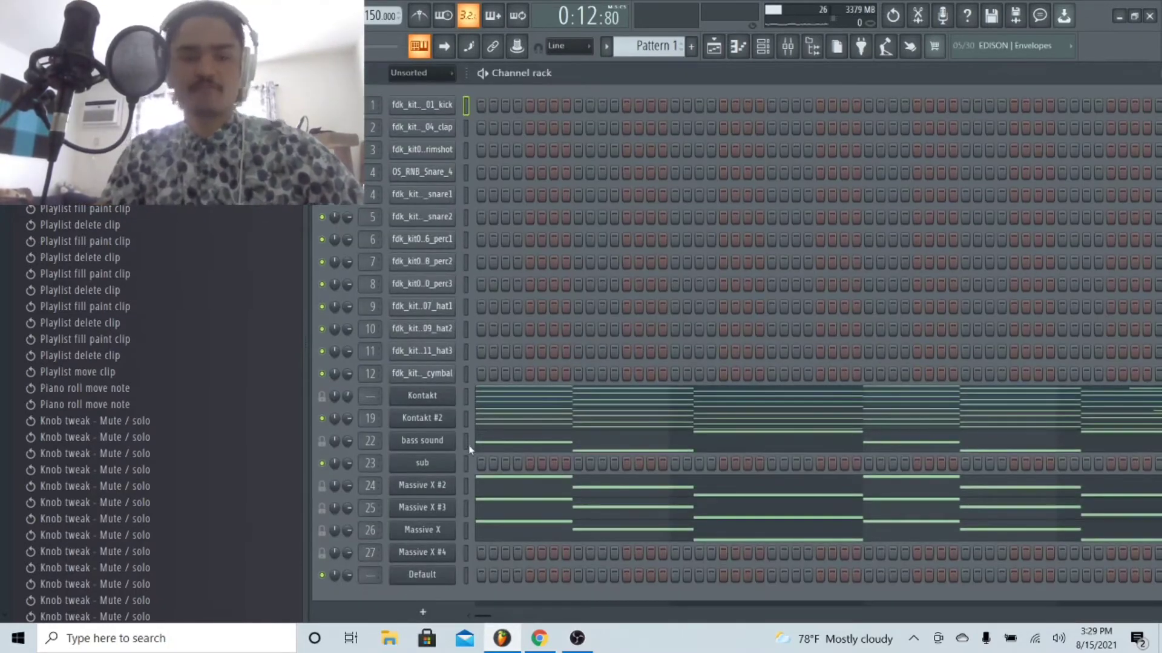
Step: View the synth settings of the sub channel from the channel rack and close its plugin window
{"action": "left_click", "coordinate": [435, 466]}
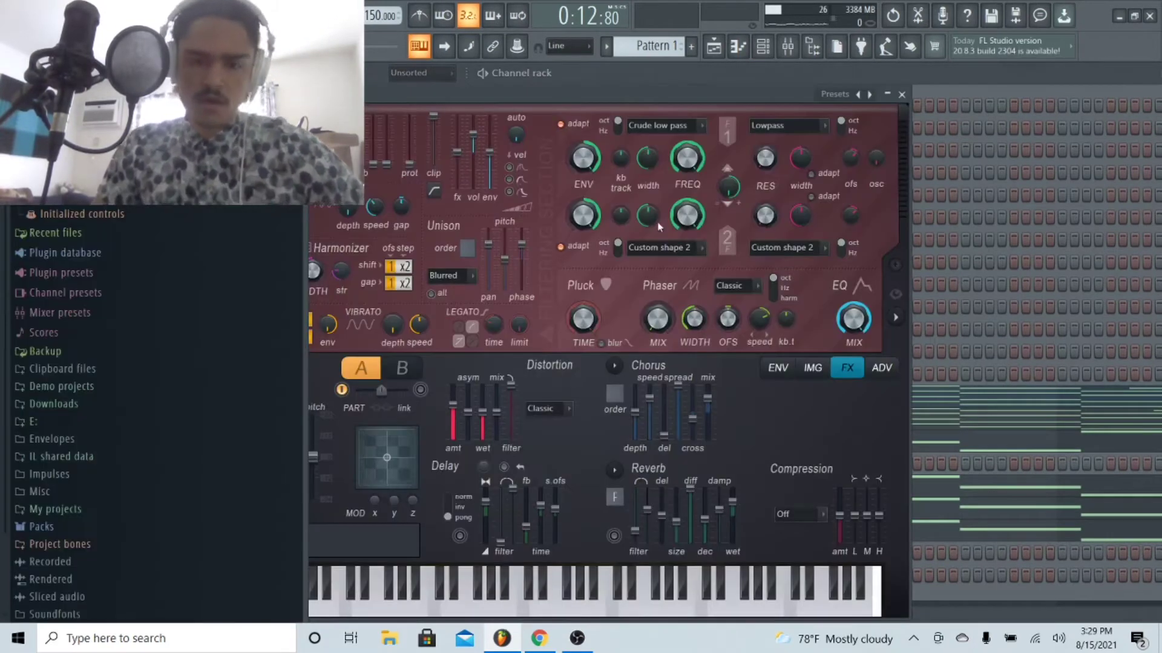
{"action": "left_click_drag", "start_coordinate": [541, 94], "coordinate": [712, 78]}
{"action": "left_click", "coordinate": [1072, 79]}
Step: Play the Massive 2 clip on Track 6 alone from the start of the song
{"action": "left_click", "coordinate": [504, 358]}
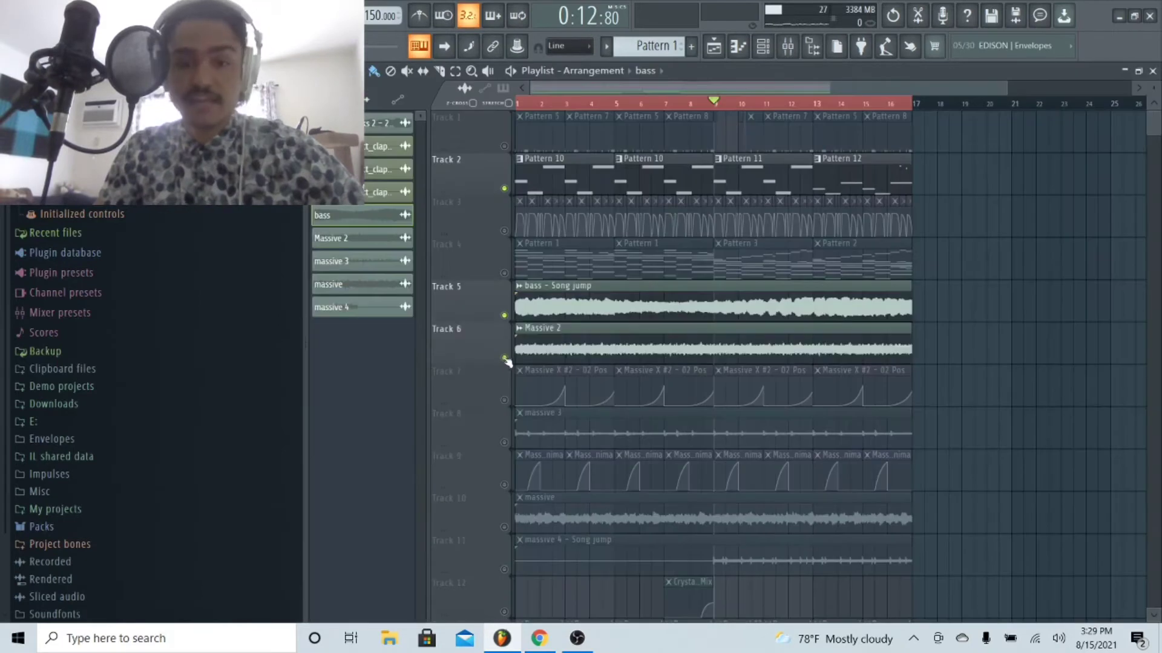
{"action": "left_click", "coordinate": [504, 315]}
{"action": "left_click", "coordinate": [504, 188]}
{"action": "left_click", "coordinate": [522, 104]}
{"action": "key", "text": "space"}
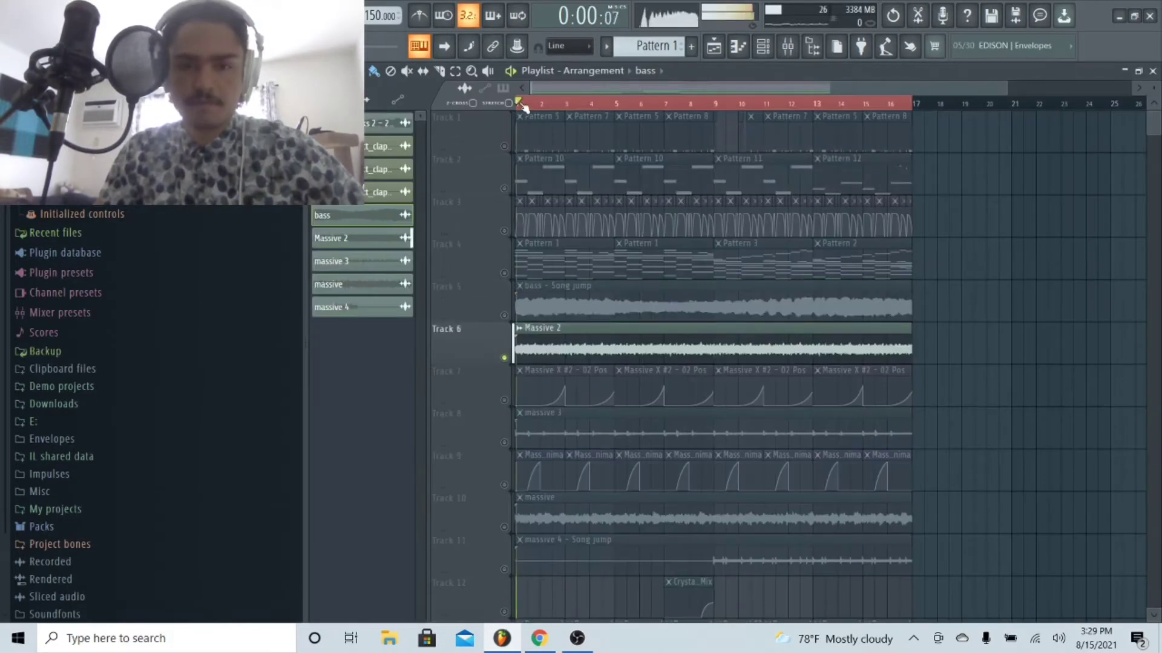
Step: Examine the Fruity parametric EQ 2 on the Massive X #2 mixer track during playback and again with playback stopped
{"action": "left_click", "coordinate": [788, 46]}
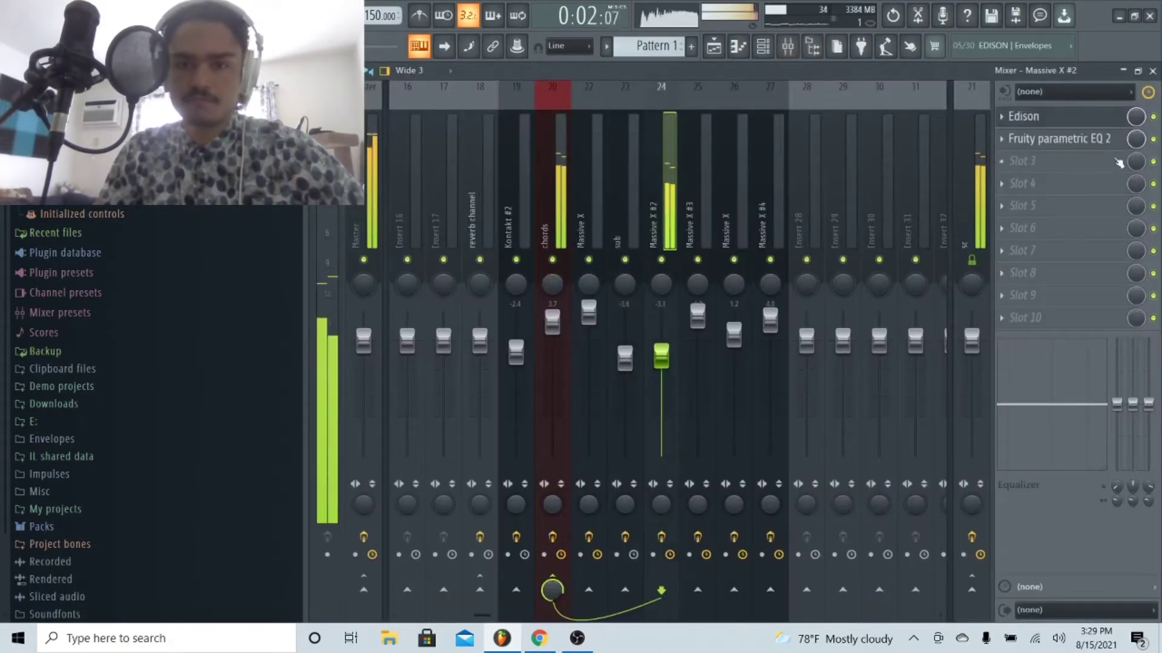
{"action": "left_click", "coordinate": [1077, 141]}
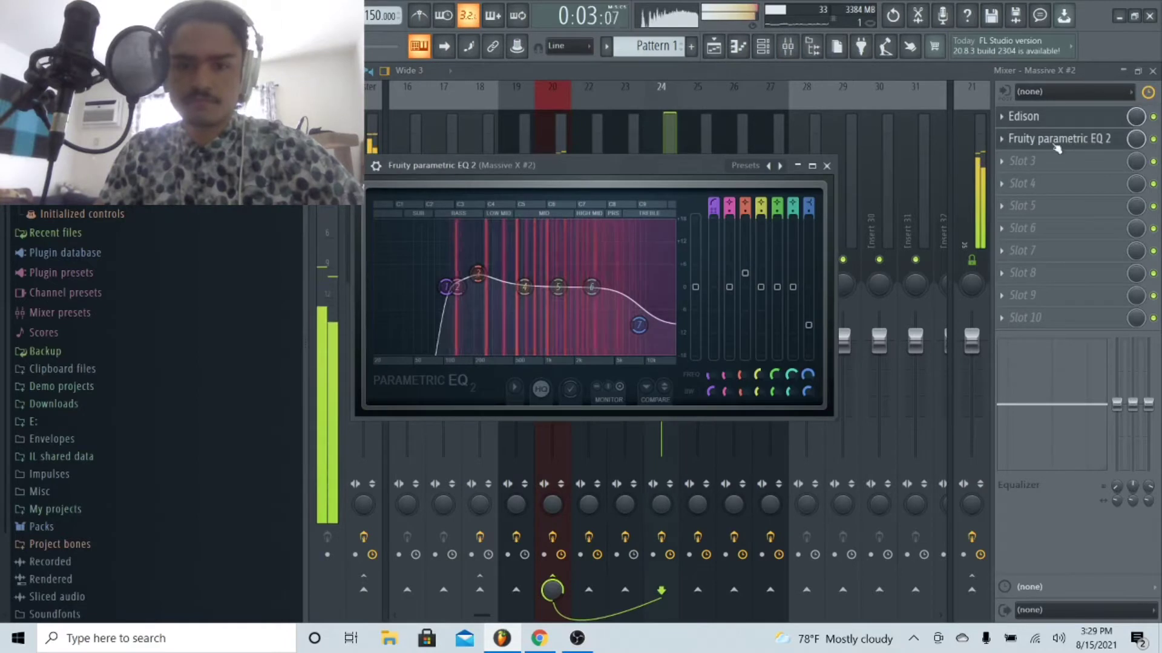
{"action": "left_click", "coordinate": [827, 166]}
{"action": "key", "text": "space"}
{"action": "left_click", "coordinate": [1077, 140]}
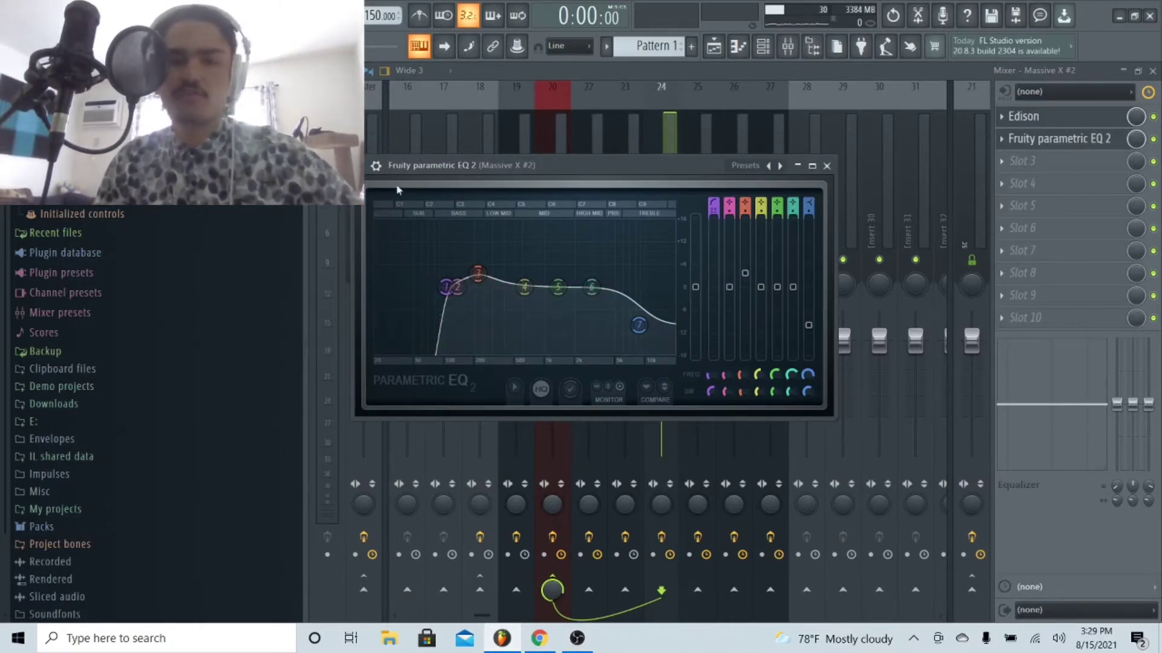
Step: Play the massive 3 clip on Track 8 alone and examine the parametric EQ on the Massive X #3 mixer track
{"action": "key", "text": "F5"}
{"action": "scroll", "coordinate": [505, 303], "scroll_direction": "down", "scroll_amount": 3}
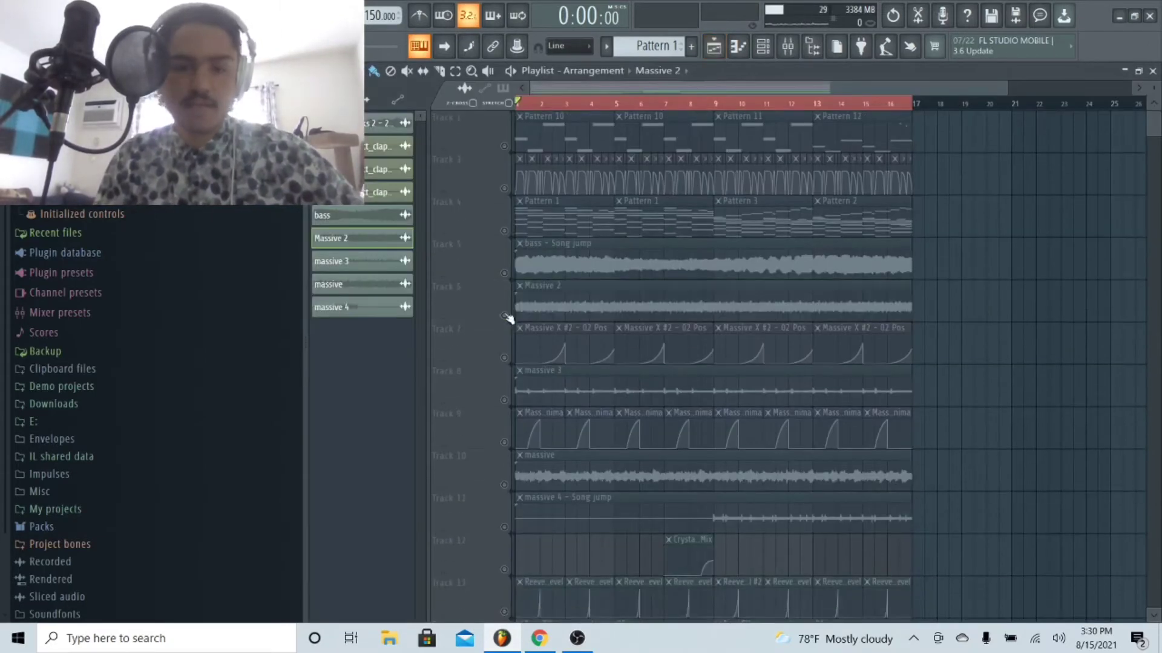
{"action": "key", "text": "space"}
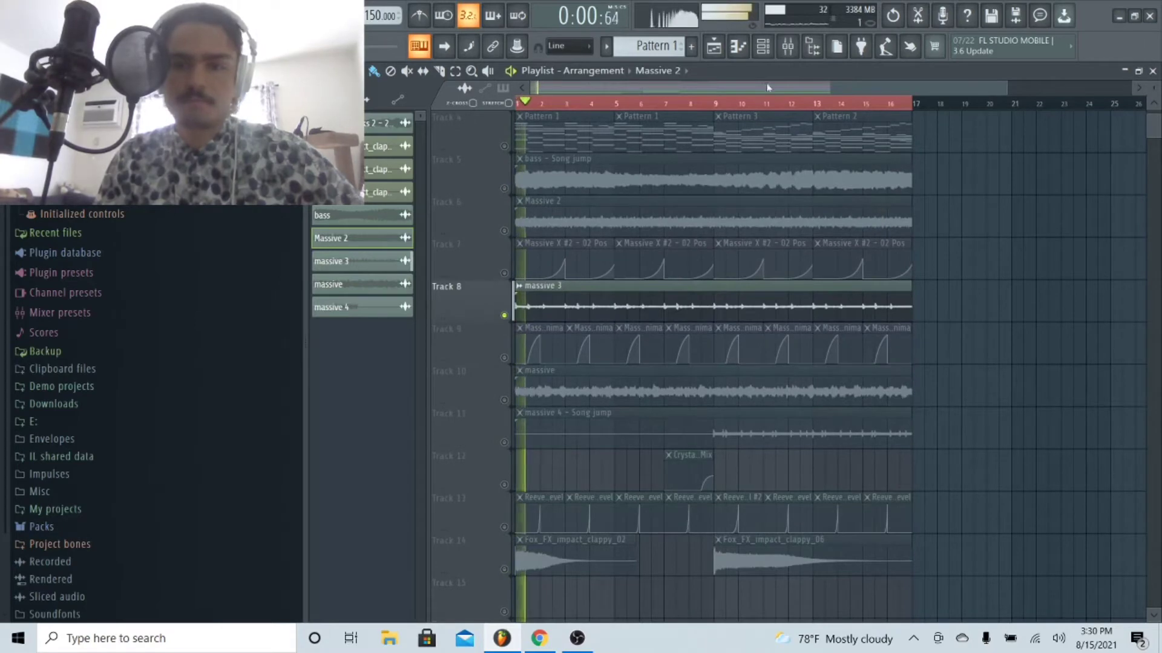
{"action": "key", "text": "F9"}
{"action": "left_click", "coordinate": [693, 235]}
{"action": "left_click", "coordinate": [1036, 144]}
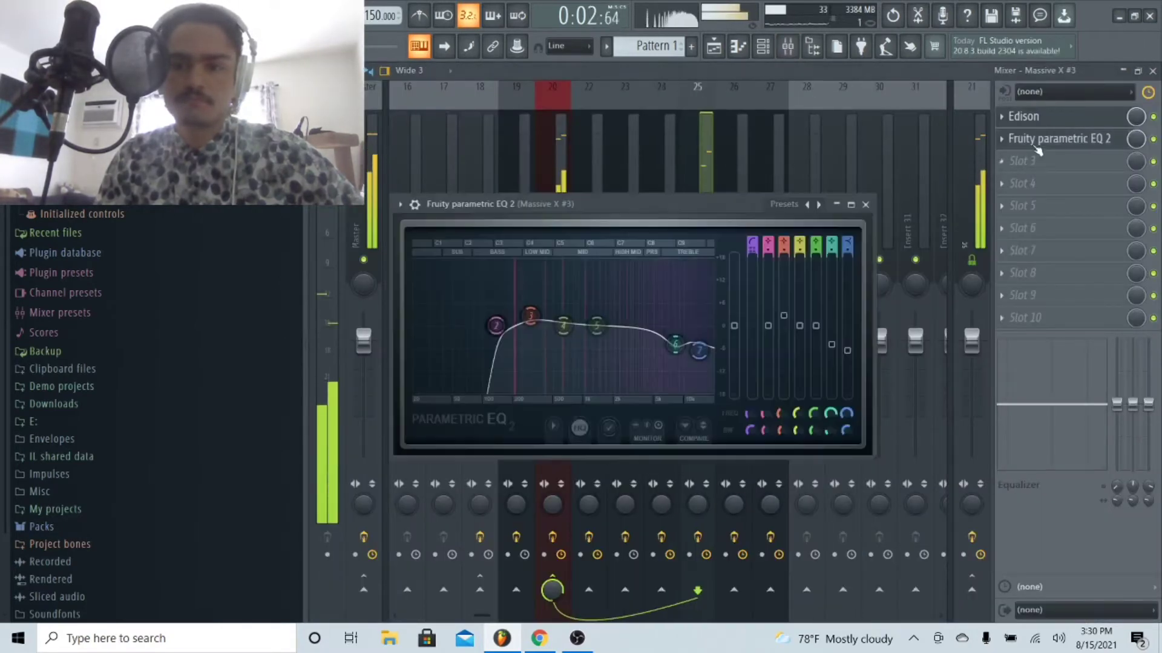
{"action": "left_click", "coordinate": [865, 204]}
Step: Play the massive clip on Track 10 alone and examine band 4 in the parametric EQ of mixer track 26, Massive X
{"action": "left_click", "coordinate": [715, 49]}
{"action": "key", "text": "space"}
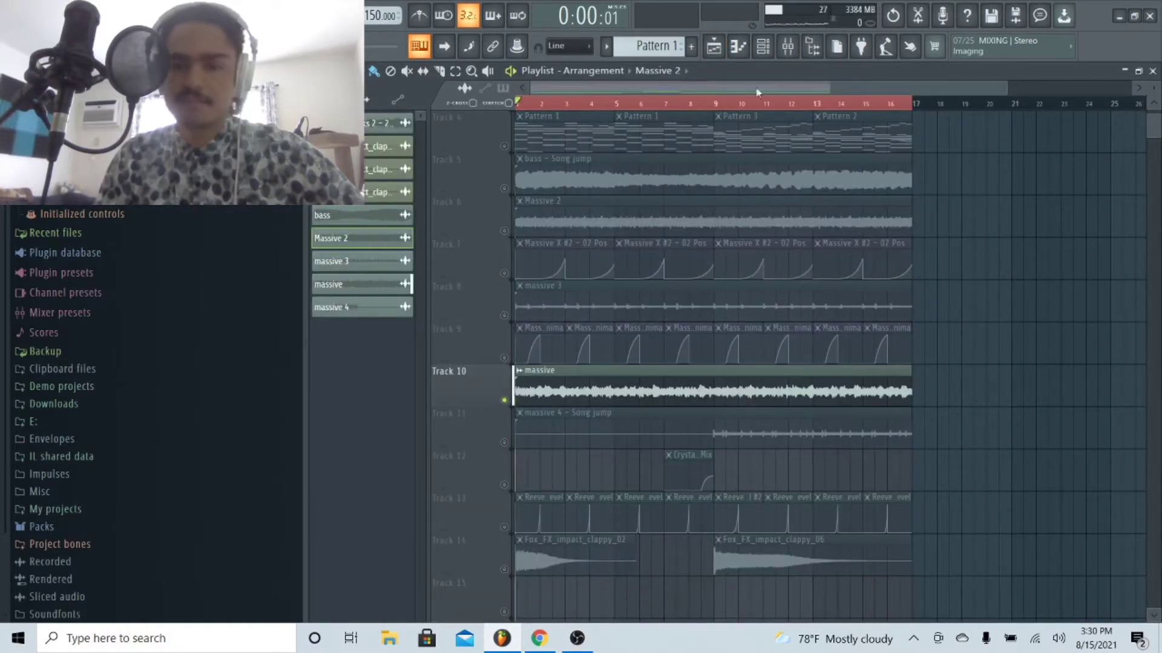
{"action": "key", "text": "F9"}
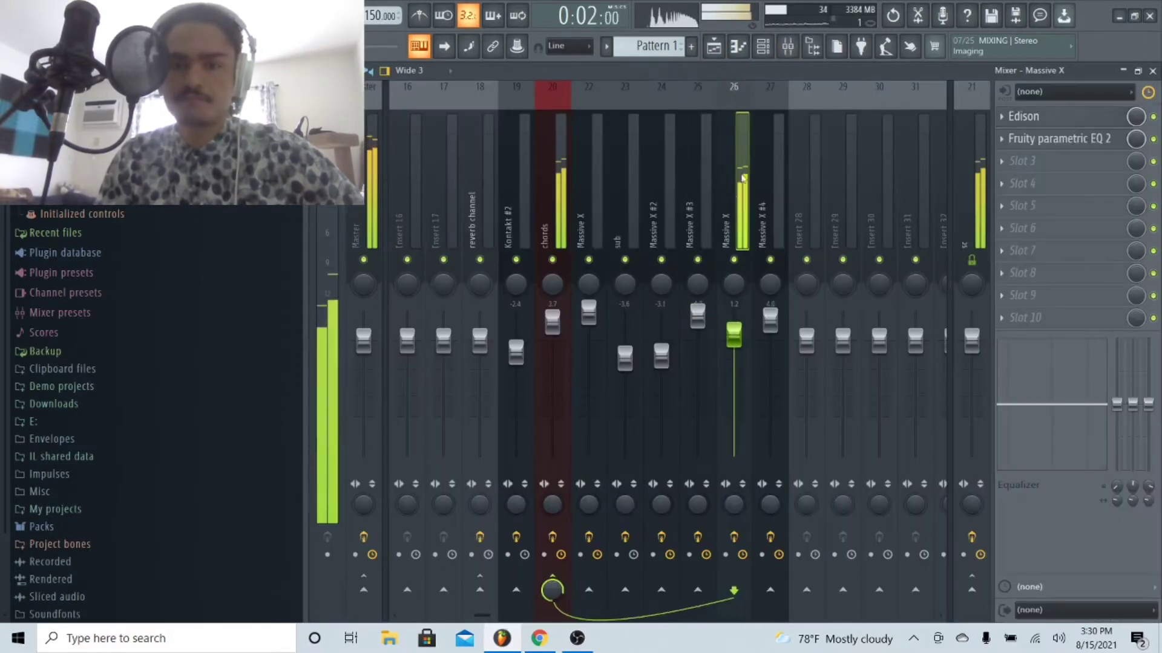
{"action": "key", "text": "F5"}
{"action": "scroll", "coordinate": [802, 301], "scroll_direction": "up", "scroll_amount": 3}
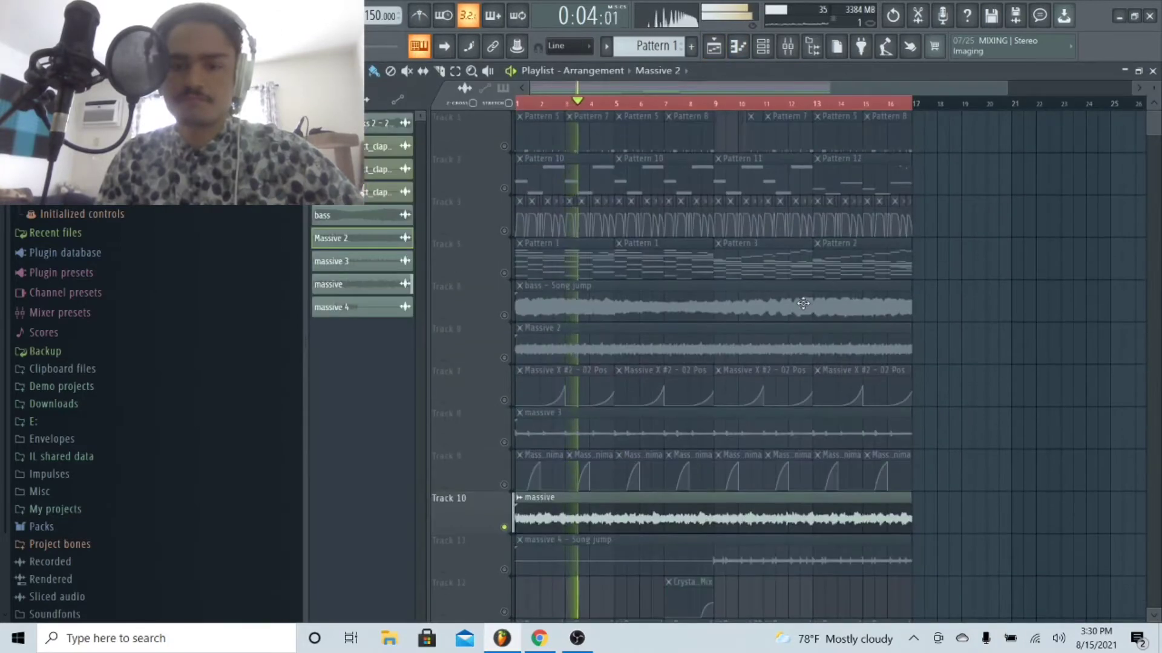
{"action": "scroll", "coordinate": [803, 303], "scroll_direction": "down", "scroll_amount": 4}
{"action": "scroll", "coordinate": [803, 303], "scroll_direction": "up", "scroll_amount": 4}
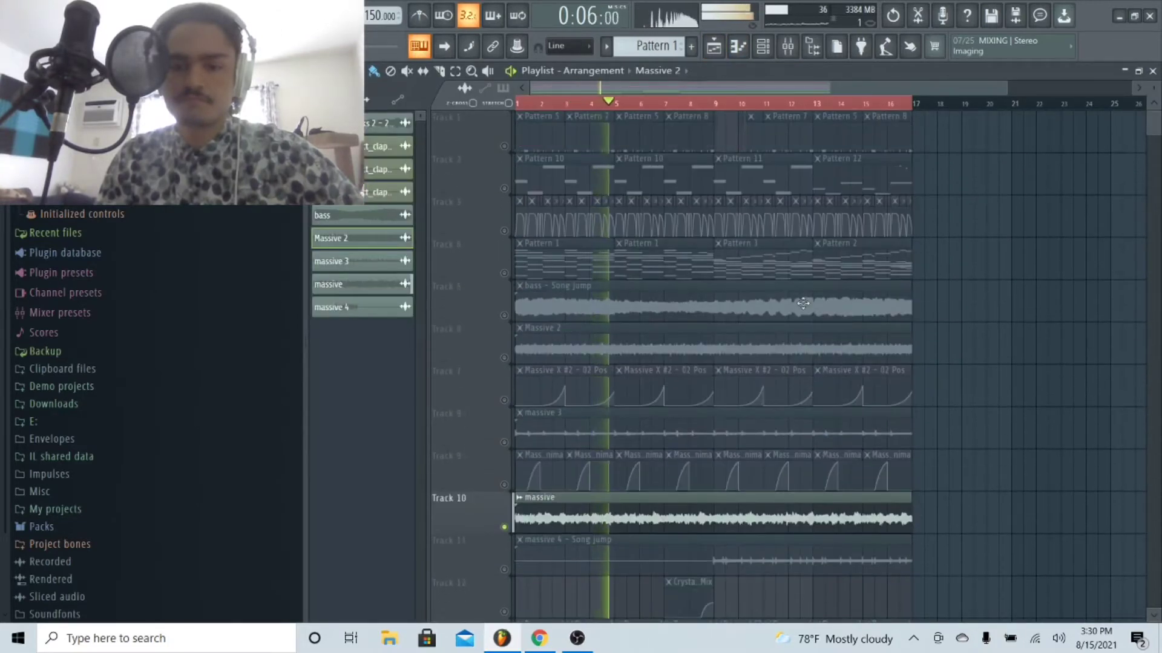
{"action": "key", "text": "space"}
{"action": "key", "text": "F9"}
{"action": "left_click_drag", "start_coordinate": [591, 361], "coordinate": [620, 406]}
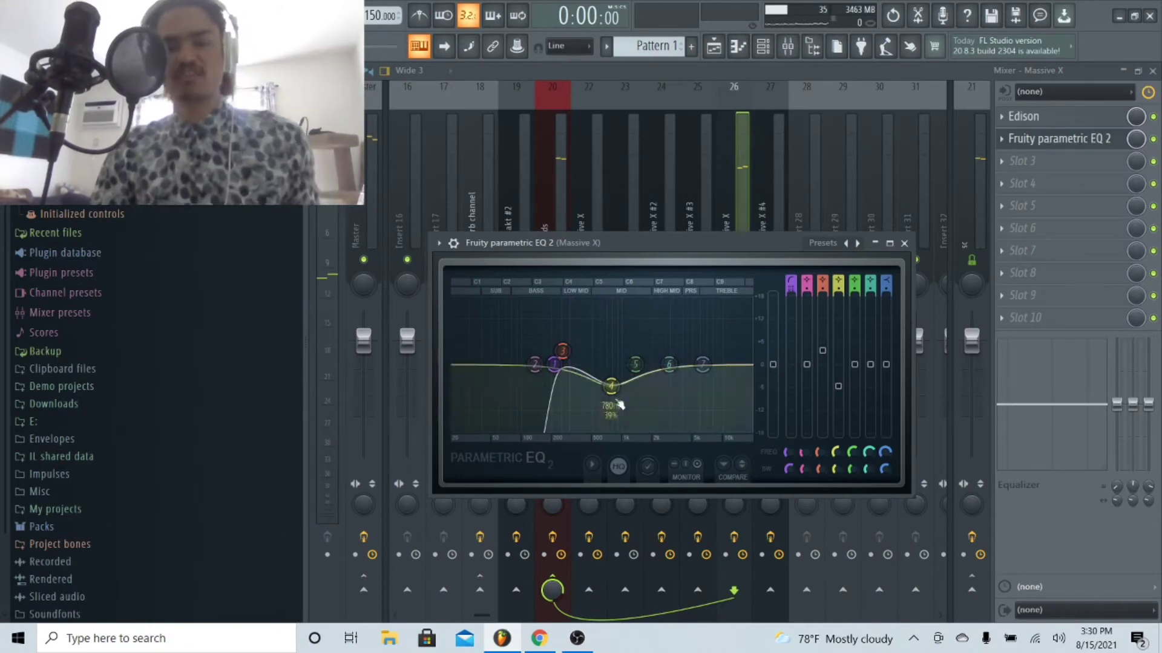
Step: Play the massive 4 clip on Track 11 alone from bar 9 and examine the parametric EQ on Massive X #4
{"action": "key", "text": "F5"}
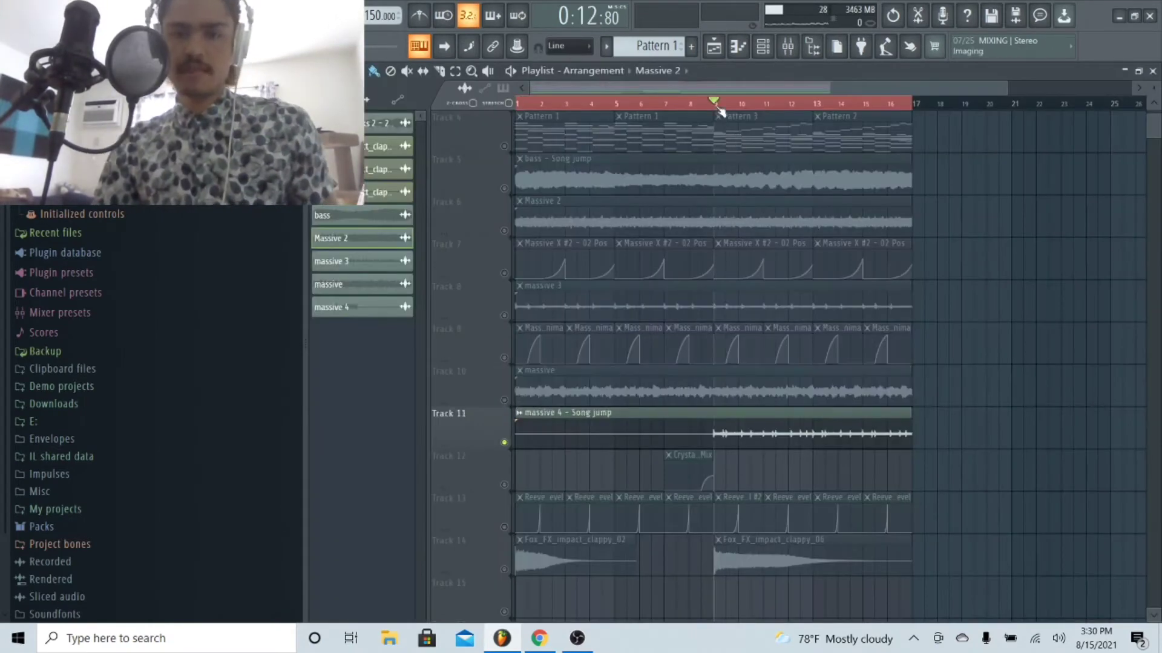
{"action": "scroll", "coordinate": [960, 272], "scroll_direction": "up", "scroll_amount": 3}
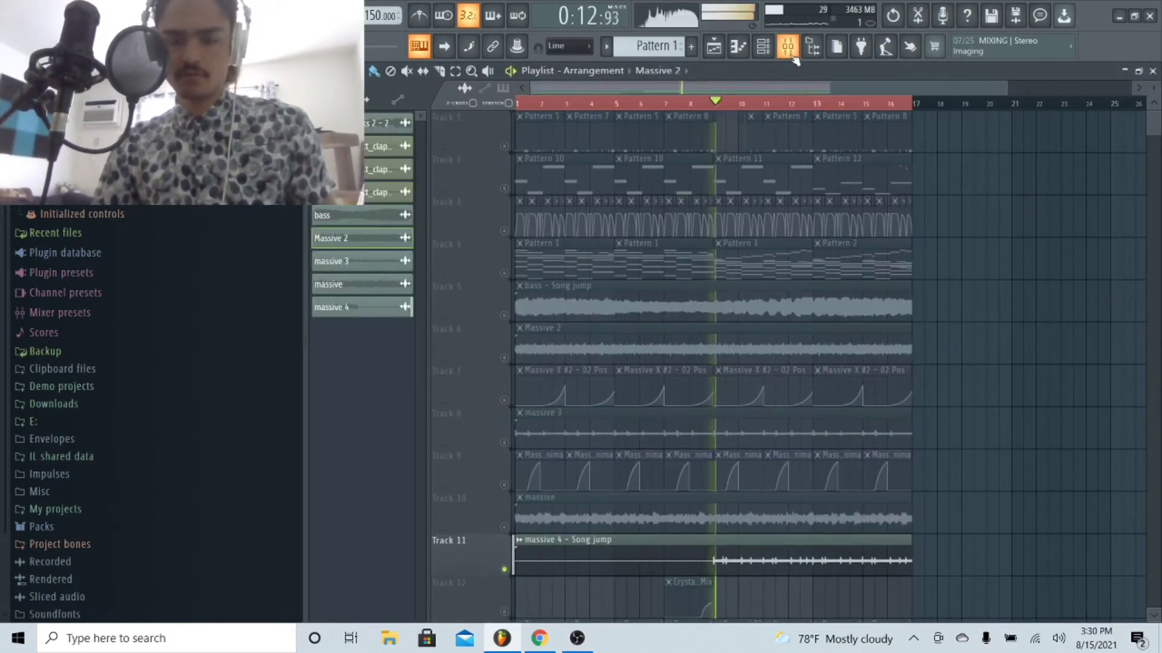
{"action": "left_click", "coordinate": [788, 48]}
{"action": "left_click", "coordinate": [1111, 150]}
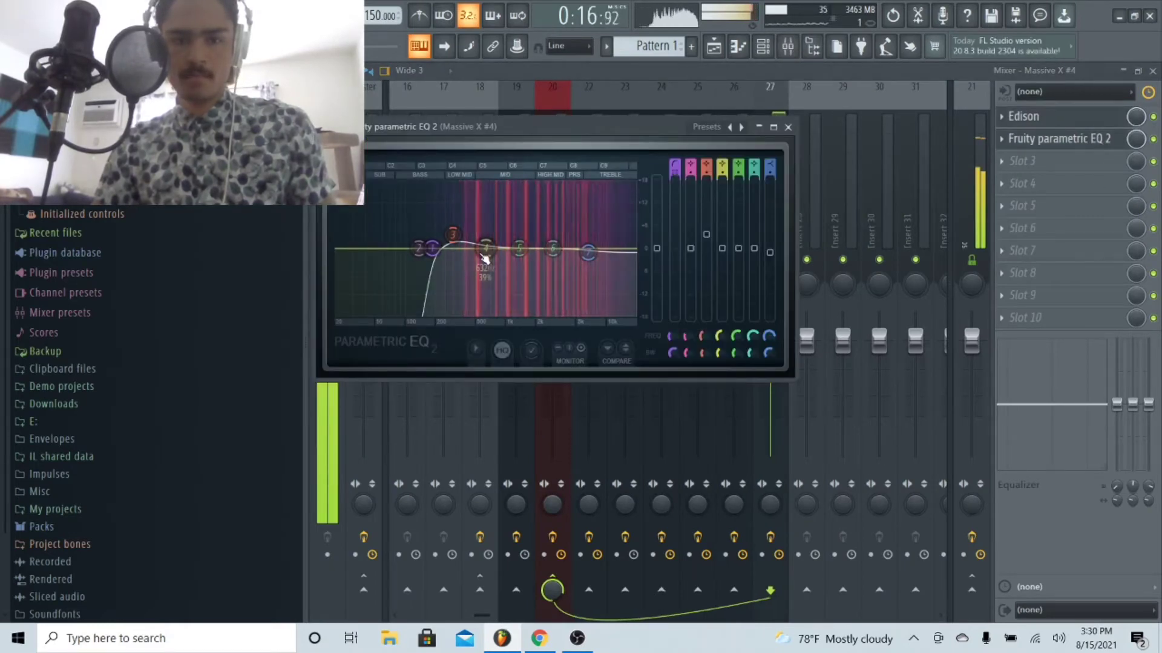
{"action": "left_click", "coordinate": [788, 127]}
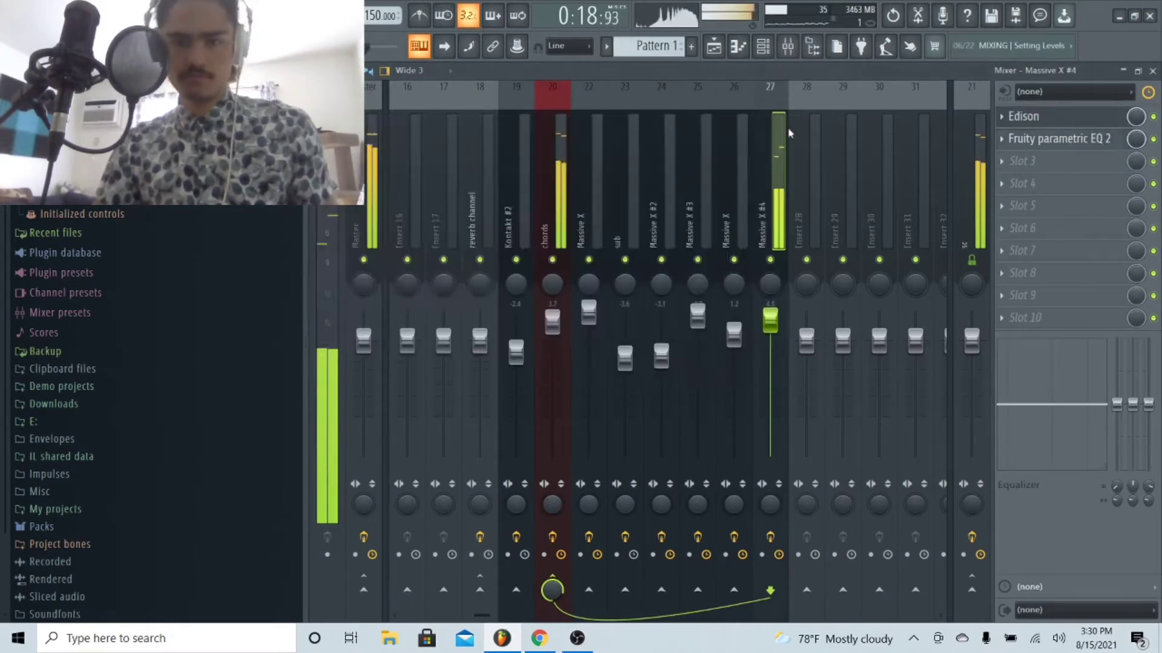
{"action": "key", "text": "space"}
Step: Play the bass, Massive 2, massive 3 and massive clips together and check the effect chain on the chords mixer track
{"action": "key", "text": "F9"}
{"action": "scroll", "coordinate": [978, 242], "scroll_direction": "down", "scroll_amount": 5}
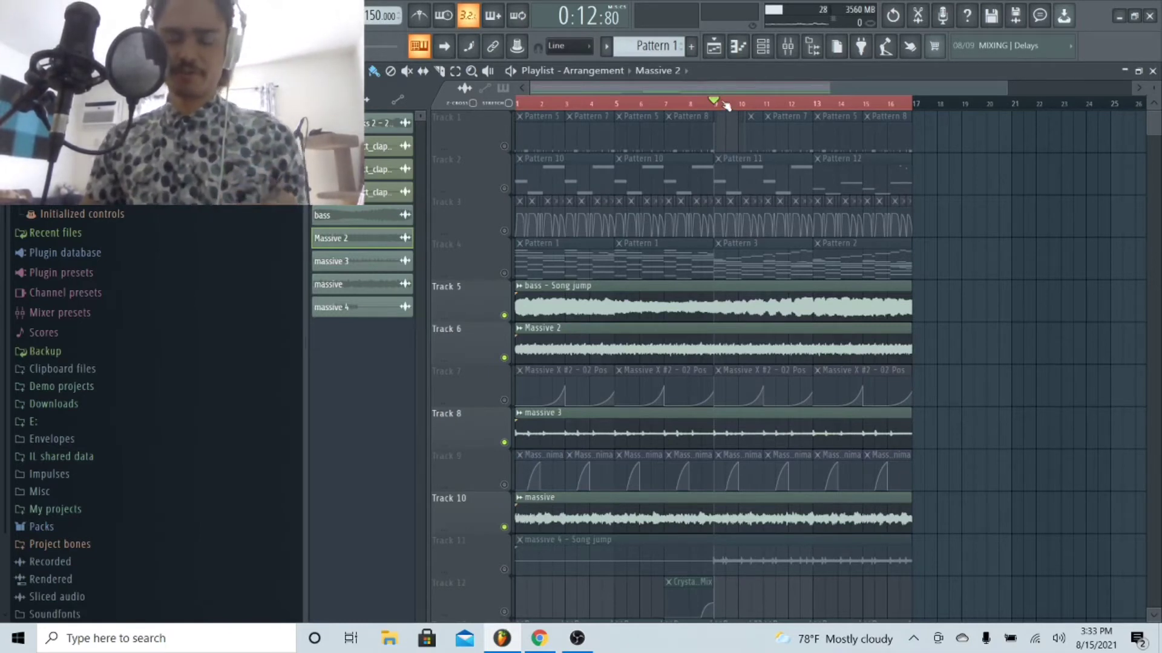
{"action": "key", "text": "space"}
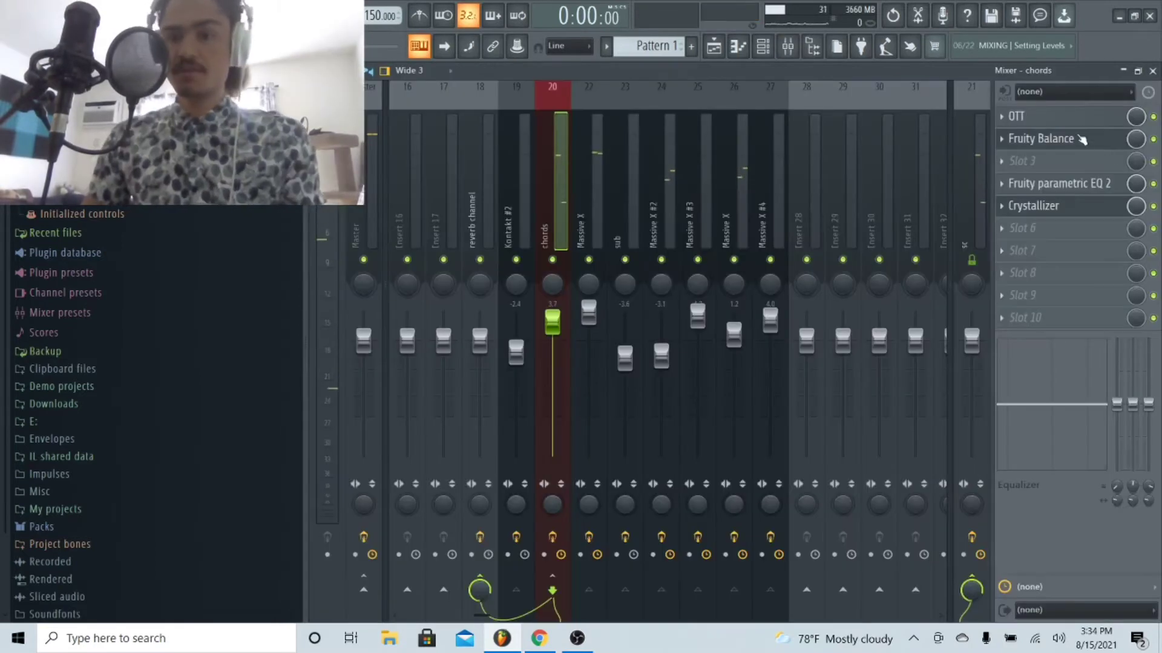
{"action": "left_click", "coordinate": [735, 46]}
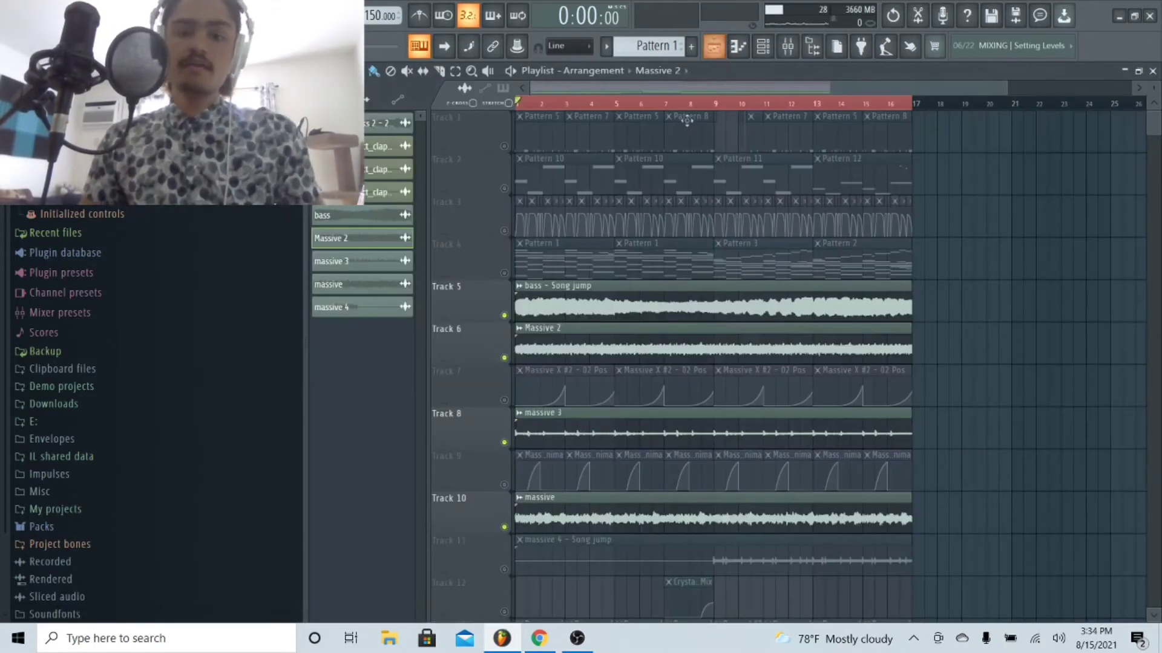
Step: Open the chords mixer track and examine its Fruity Balance effect
{"action": "left_click", "coordinate": [787, 51]}
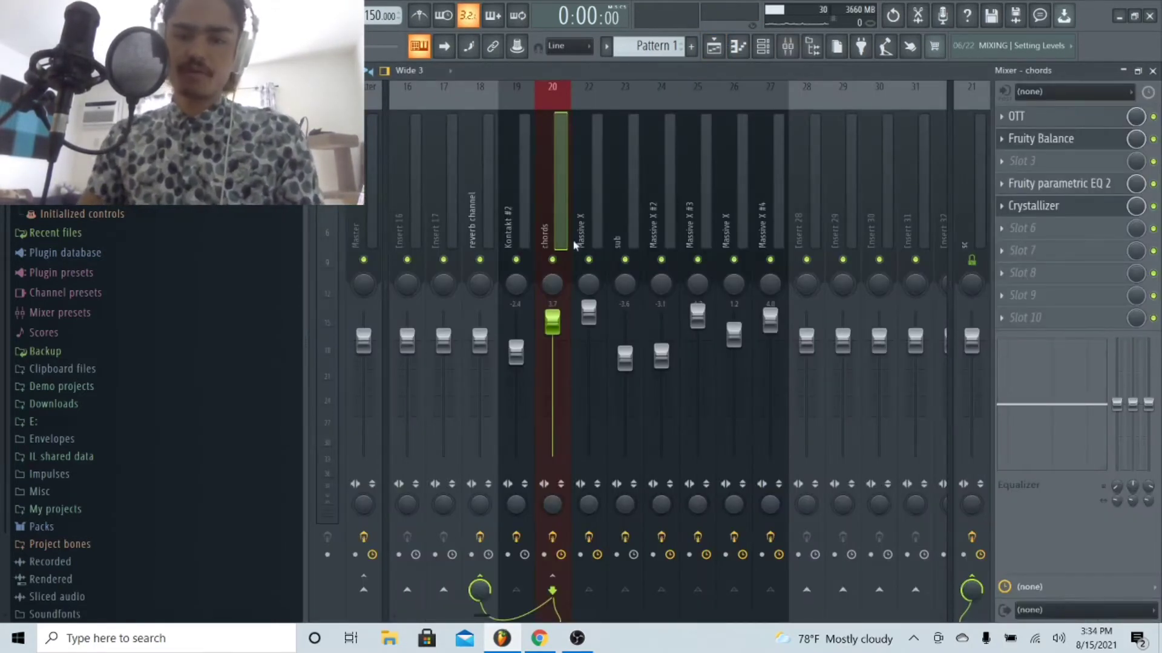
{"action": "left_click", "coordinate": [714, 47]}
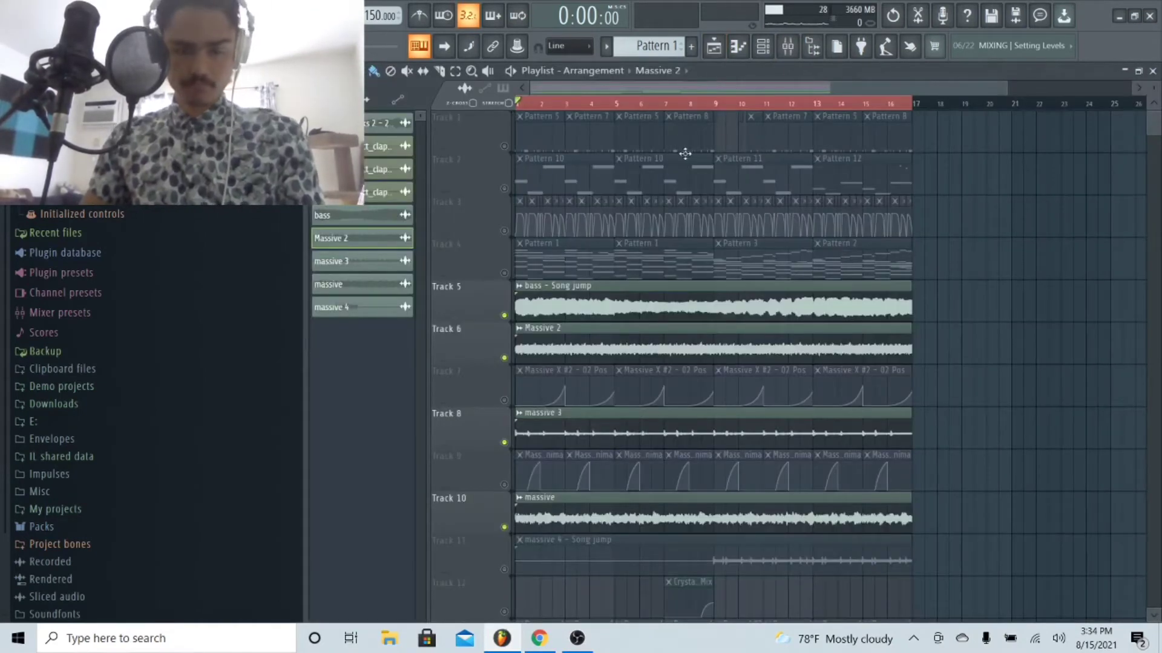
{"action": "left_click", "coordinate": [803, 47]}
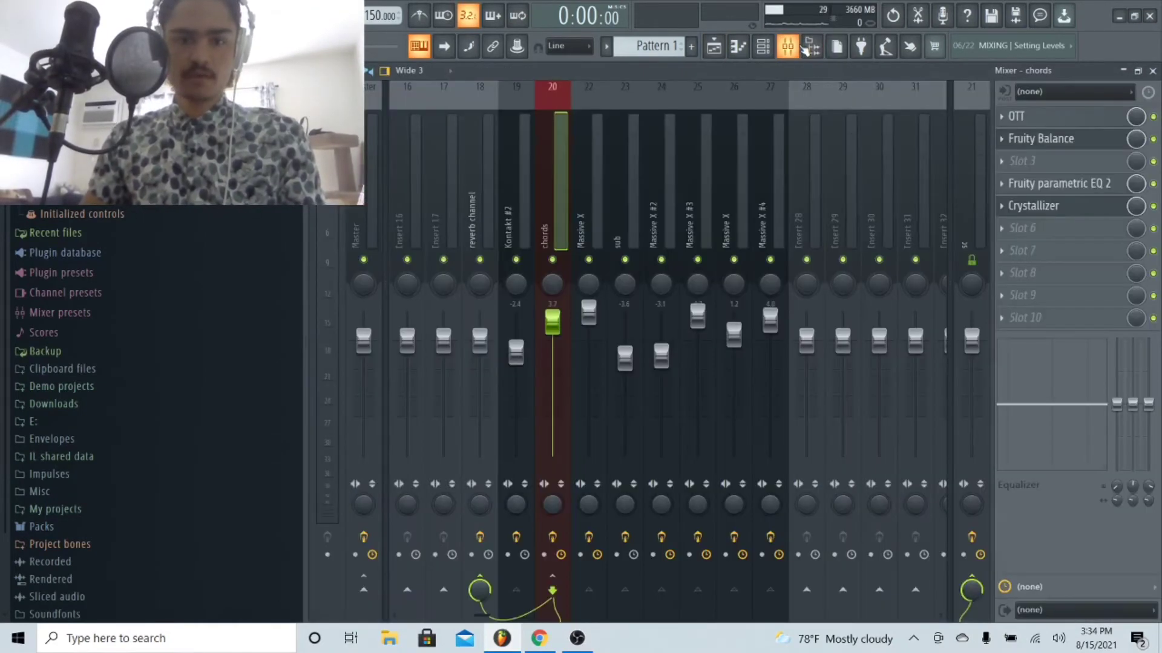
{"action": "left_click", "coordinate": [1049, 141]}
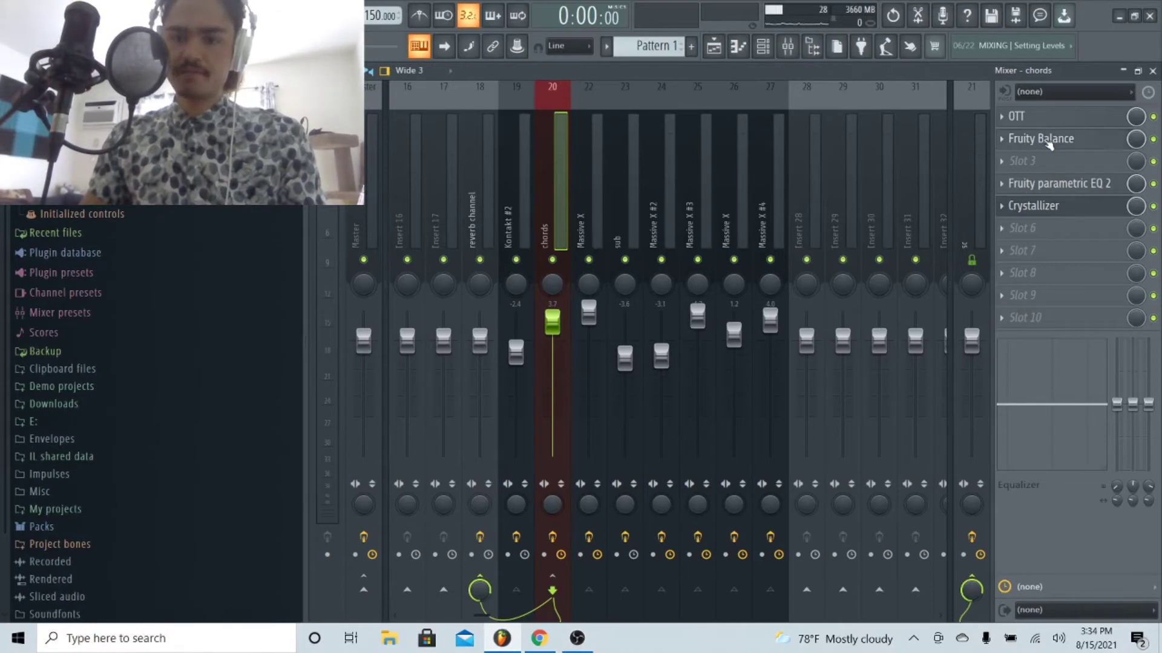
{"action": "left_click", "coordinate": [540, 185]}
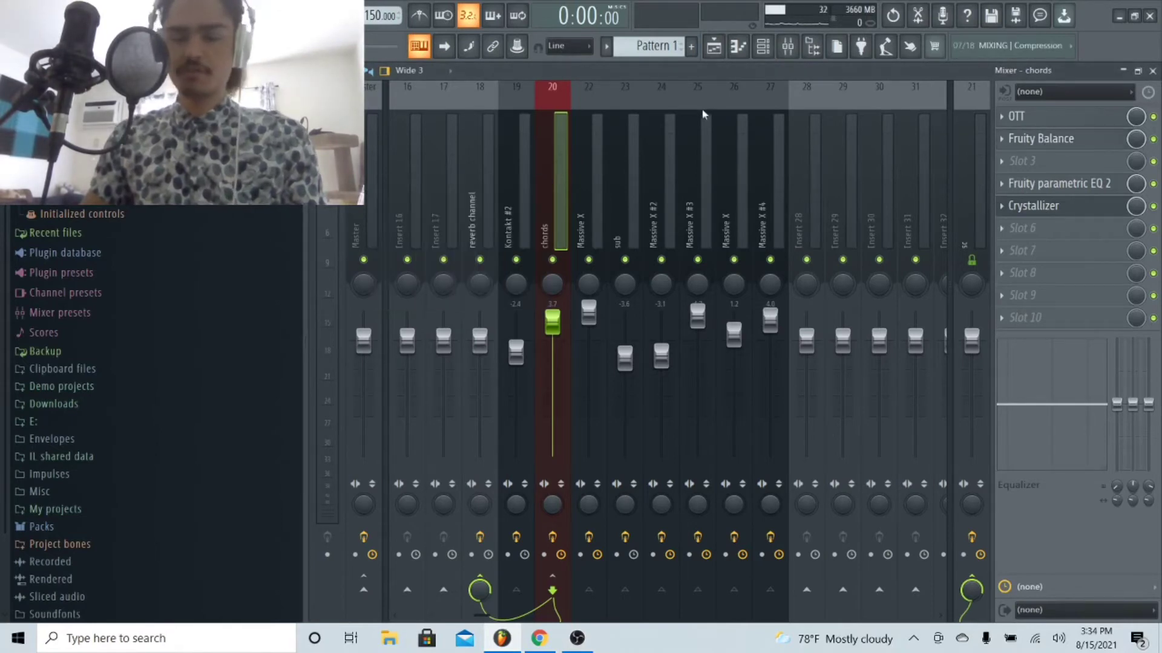
Step: Unmute the Balance volume automation on Track 3 and play it together with the bass, Massive 2, massive 3 and massive clips
{"action": "left_click", "coordinate": [713, 53]}
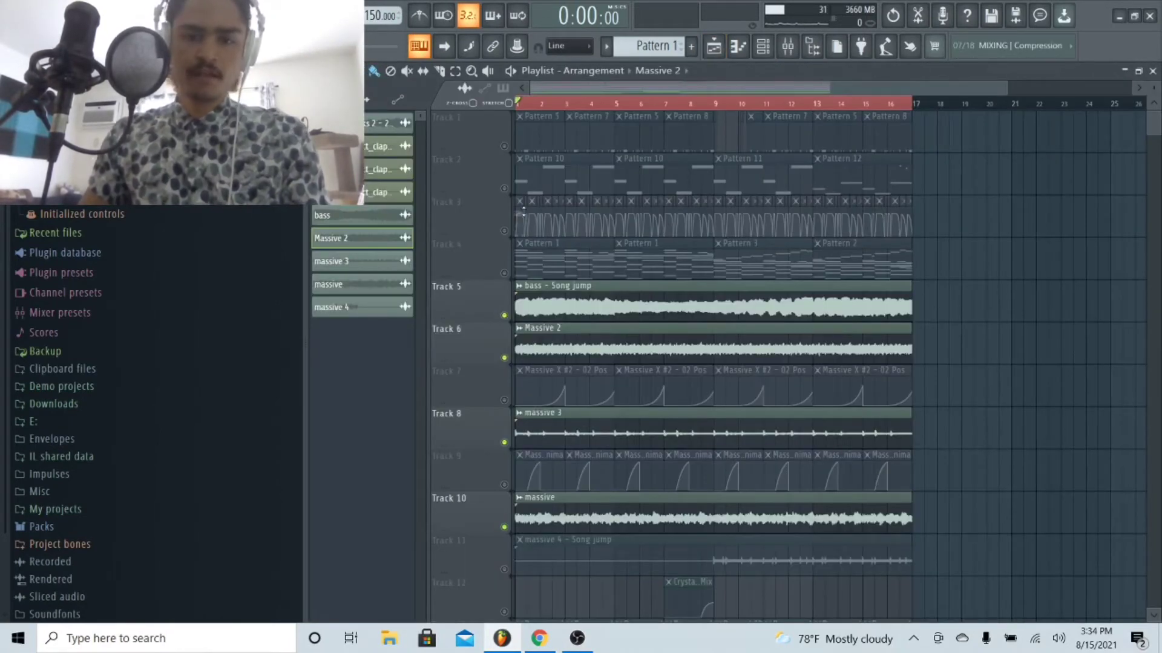
{"action": "left_click", "coordinate": [504, 231]}
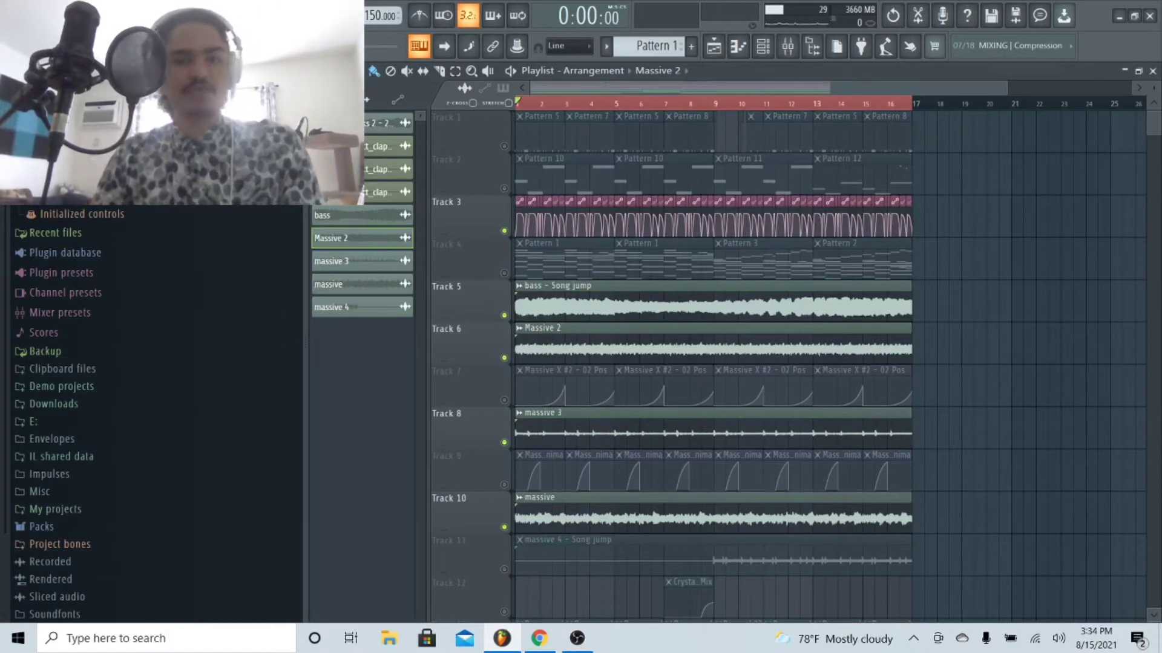
{"action": "key", "text": "space"}
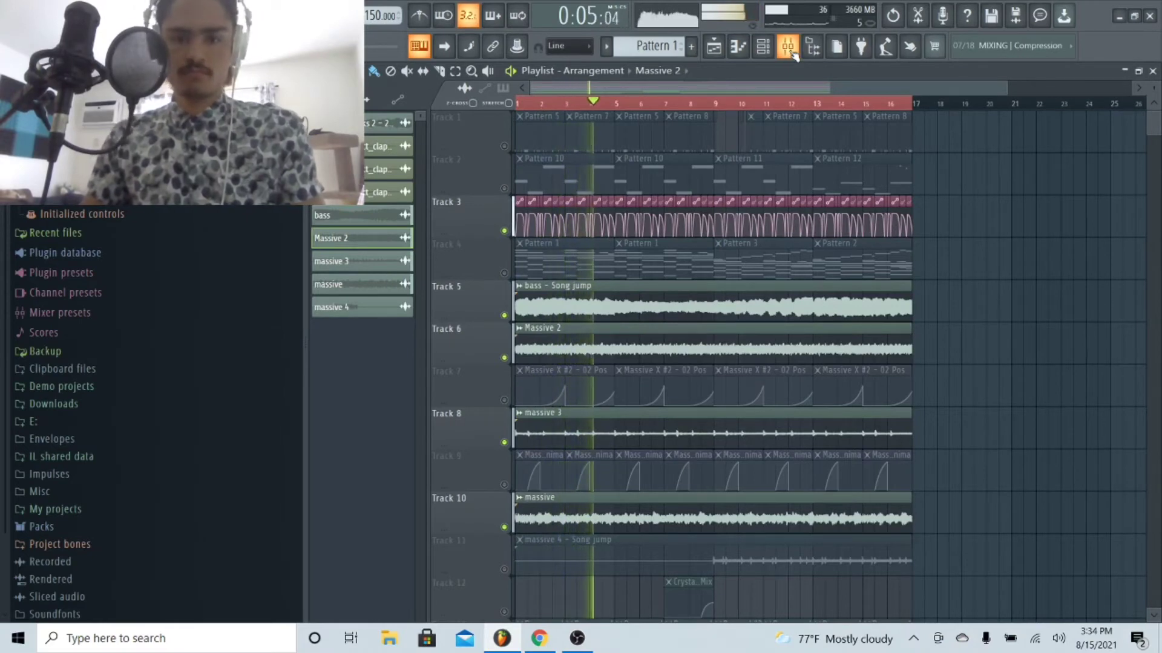
{"action": "key", "text": "space"}
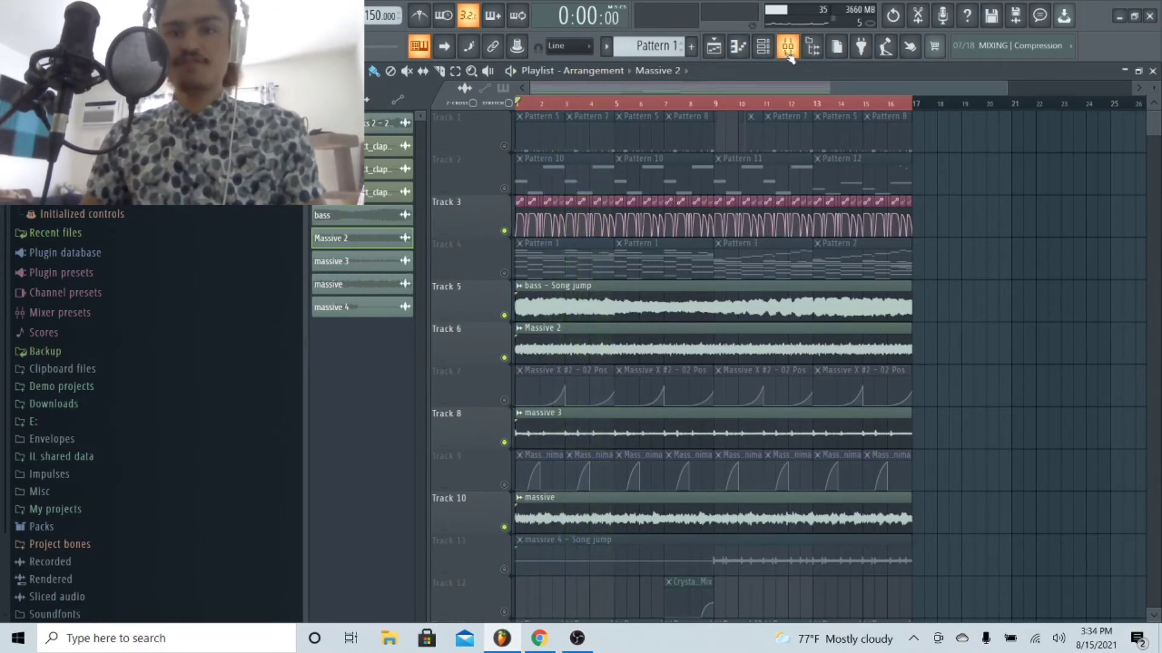
{"action": "left_click", "coordinate": [789, 54]}
{"action": "left_click", "coordinate": [714, 46]}
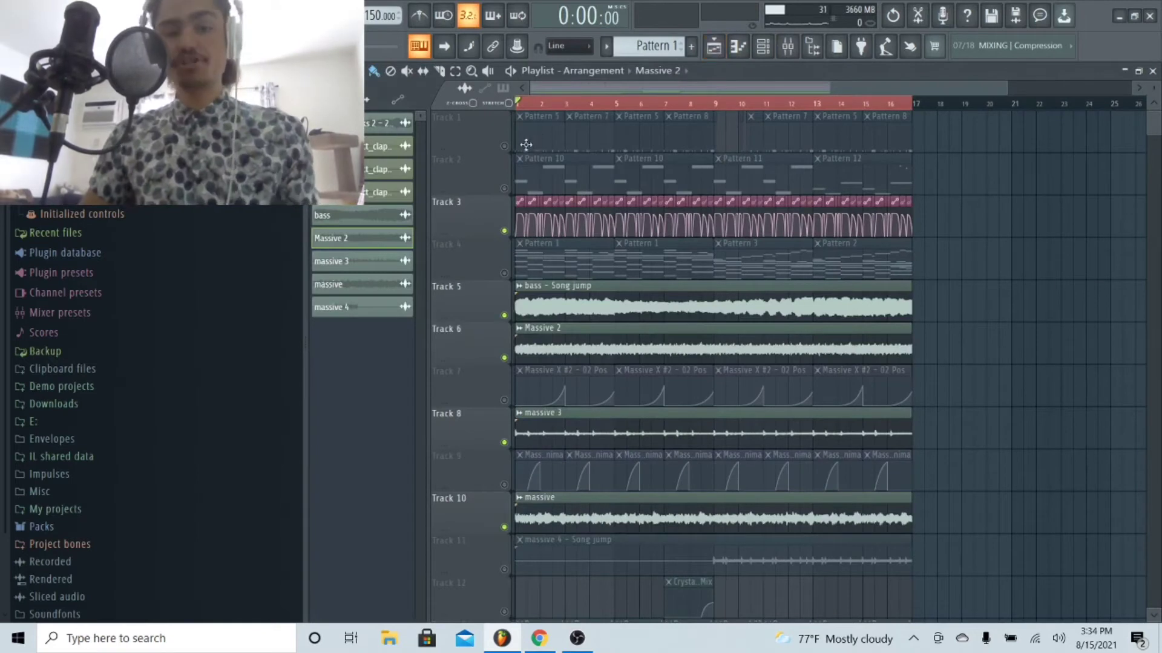
Step: Isolate the Massive 2 clip on Track 6 with its Massive X #2 position automation on Track 7 and play from bar 2
{"action": "left_click", "coordinate": [505, 188]}
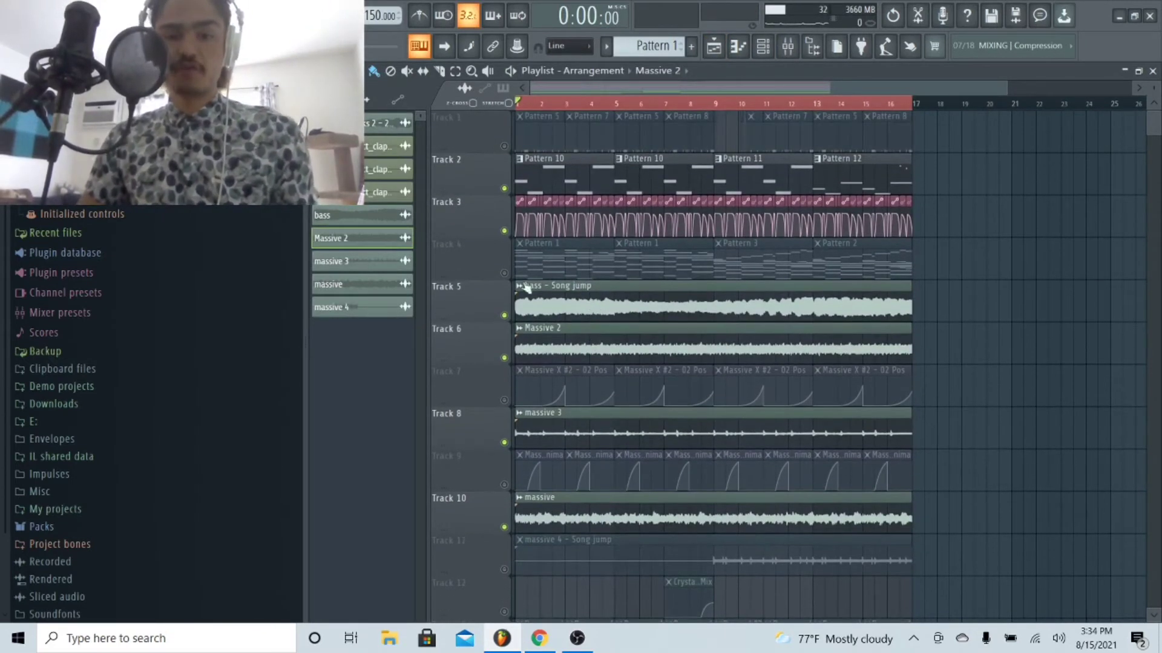
{"action": "left_click", "coordinate": [504, 401]}
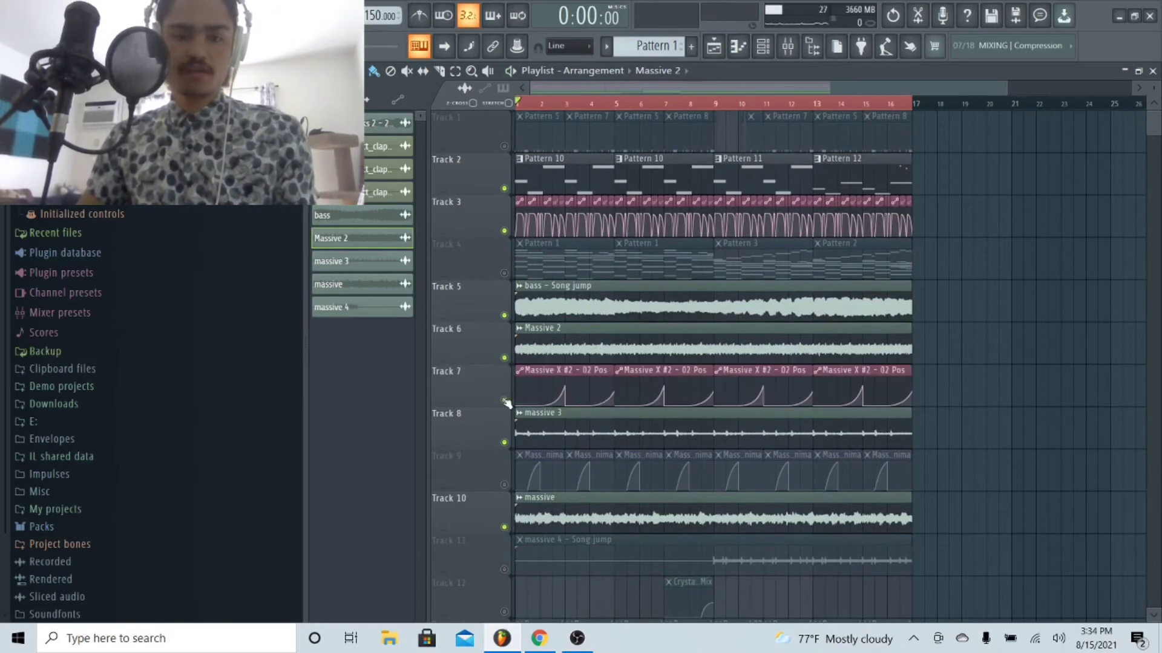
{"action": "right_click", "coordinate": [505, 357]}
{"action": "left_click", "coordinate": [505, 401]}
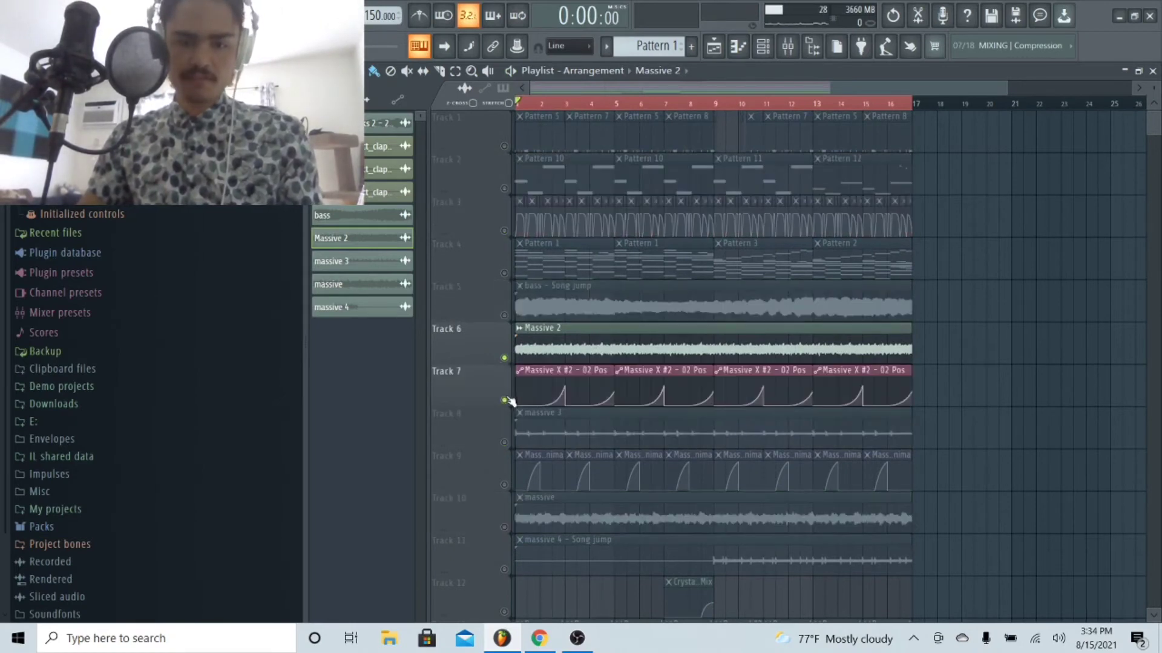
{"action": "left_click", "coordinate": [550, 112]}
{"action": "scroll", "coordinate": [549, 112], "scroll_direction": "up", "scroll_amount": 4}
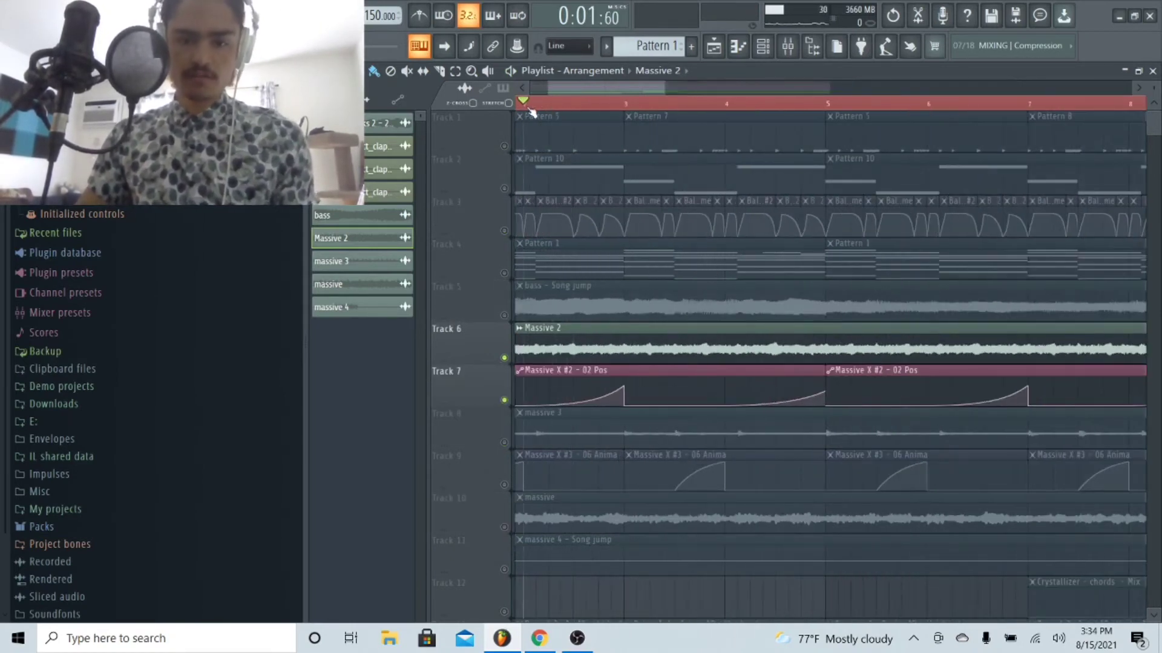
{"action": "left_click_drag", "start_coordinate": [589, 92], "coordinate": [573, 92]}
{"action": "key", "text": "space"}
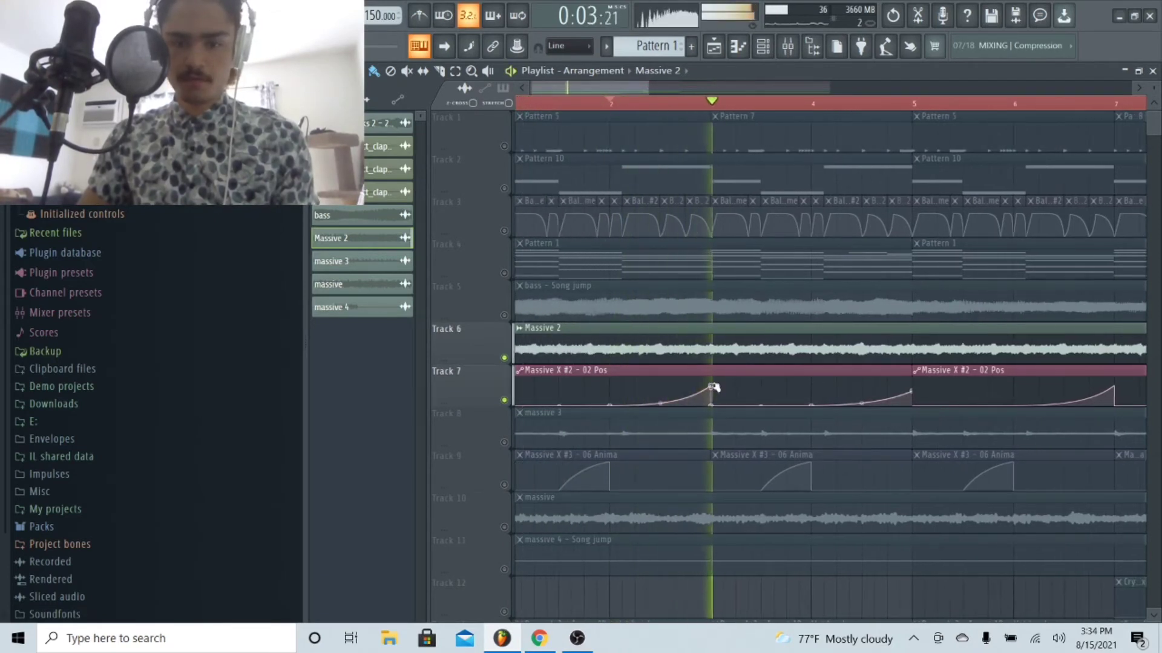
{"action": "key", "text": "space"}
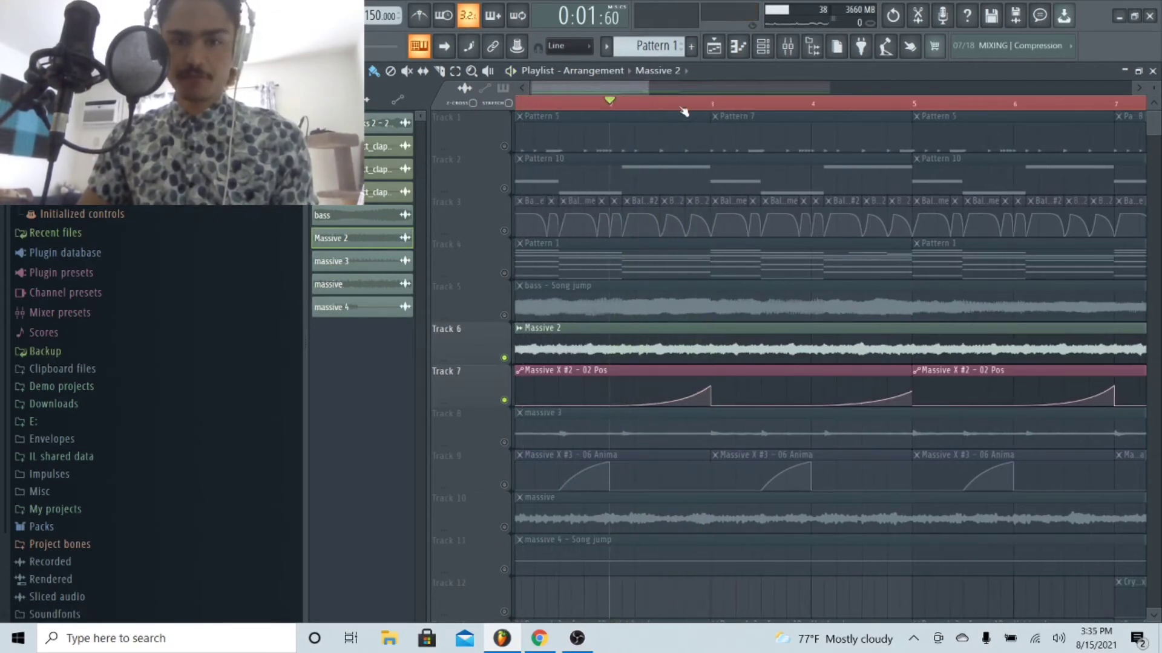
{"action": "left_click", "coordinate": [683, 104]}
{"action": "key", "text": "space"}
{"action": "key", "text": "space"}
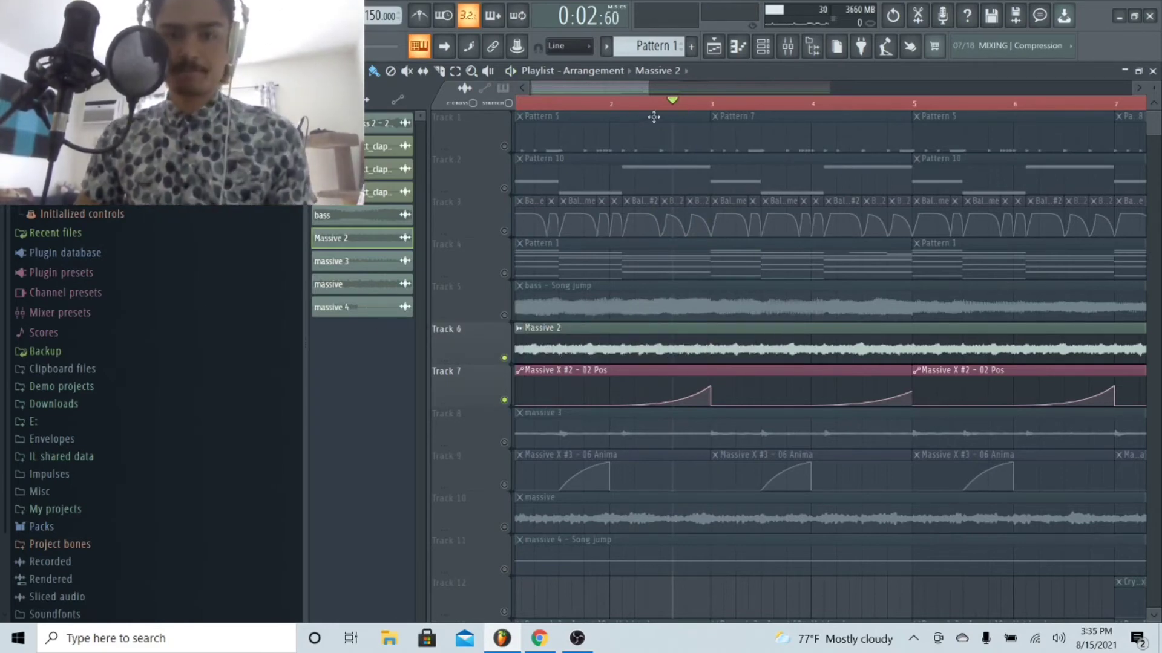
{"action": "scroll", "coordinate": [612, 106], "scroll_direction": "down", "scroll_amount": 4}
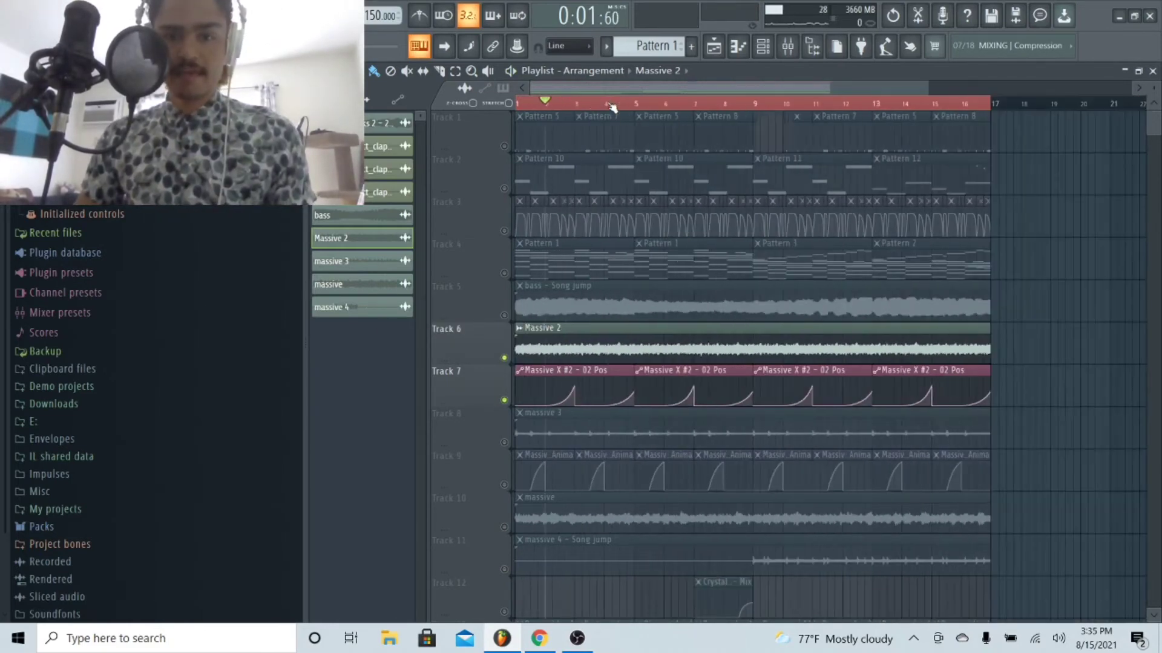
Step: Isolate the massive 3 clip on Track 8 with its Massive X #3 automation on Track 9 and play the opening bar
{"action": "left_click", "coordinate": [504, 401]}
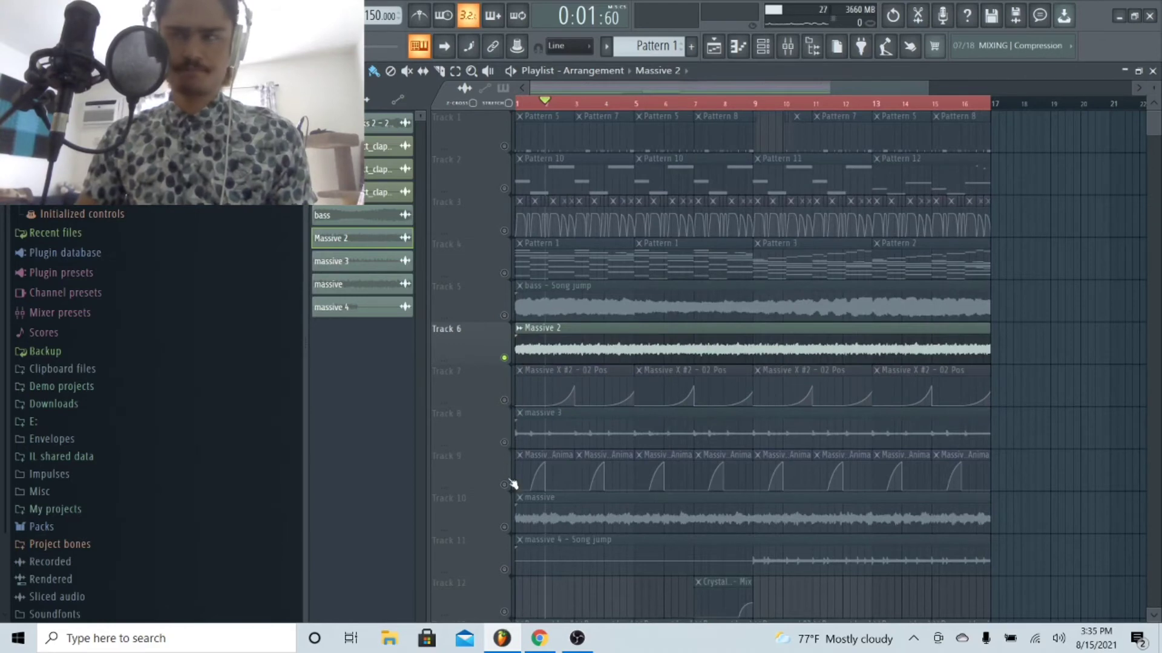
{"action": "left_click", "coordinate": [504, 443]}
{"action": "left_click", "coordinate": [504, 485]}
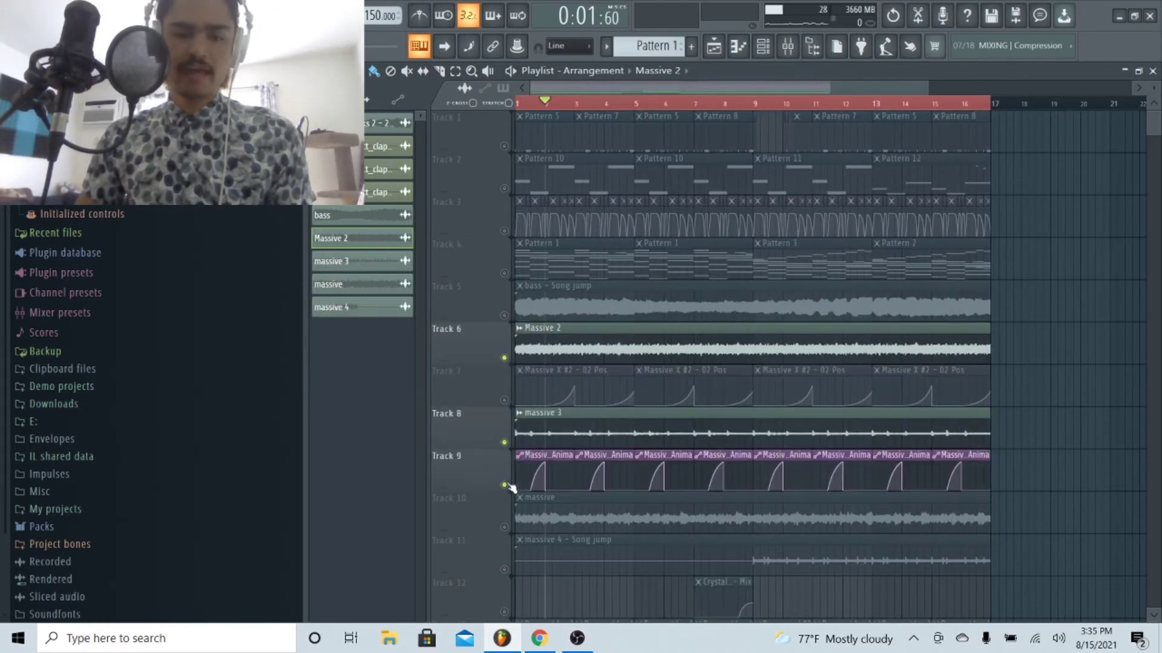
{"action": "scroll", "coordinate": [523, 103], "scroll_direction": "up", "scroll_amount": 4}
{"action": "scroll", "coordinate": [530, 104], "scroll_direction": "up", "scroll_amount": 2}
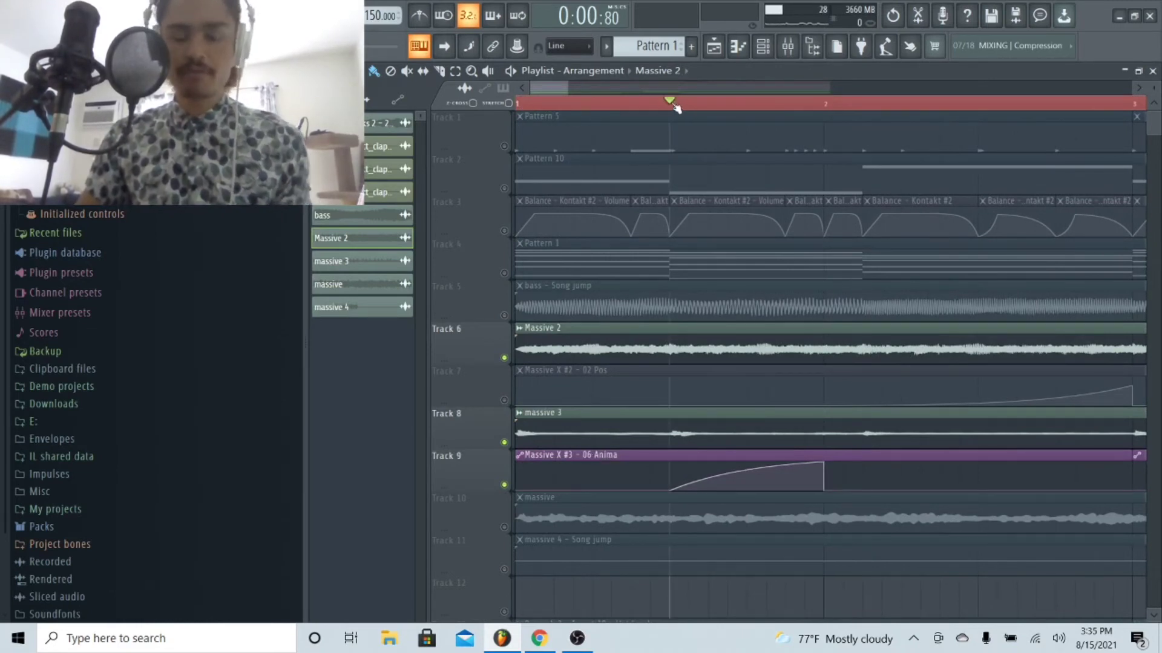
{"action": "left_click", "coordinate": [530, 105]}
{"action": "key", "text": "space"}
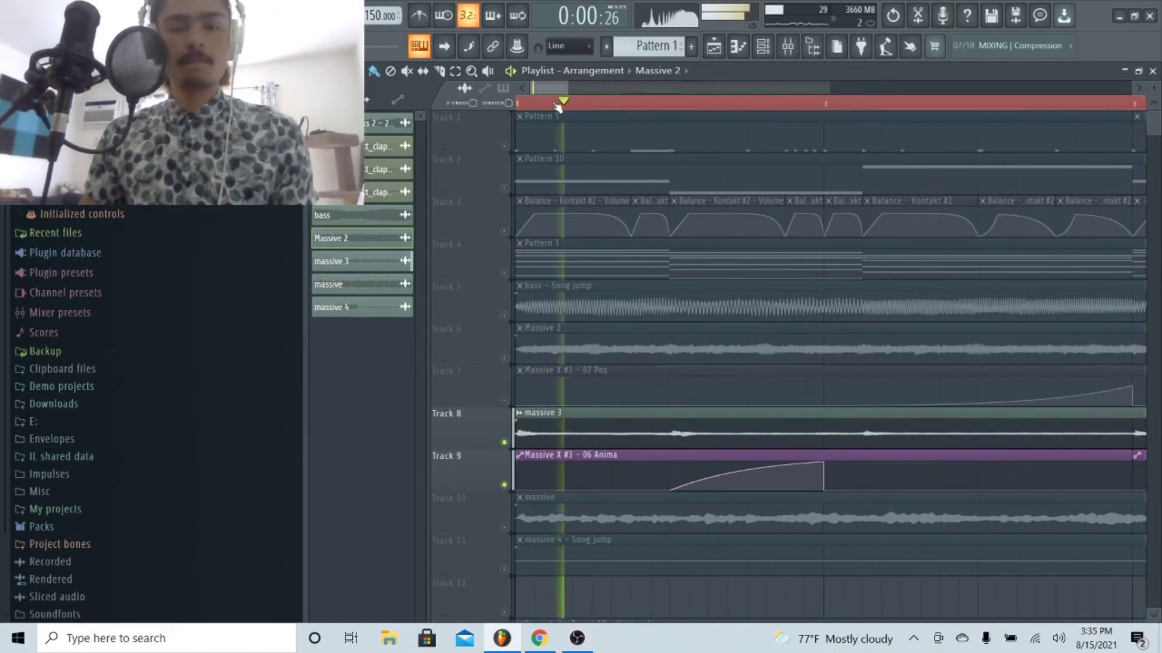
{"action": "key", "text": "space"}
{"action": "key", "text": "space"}
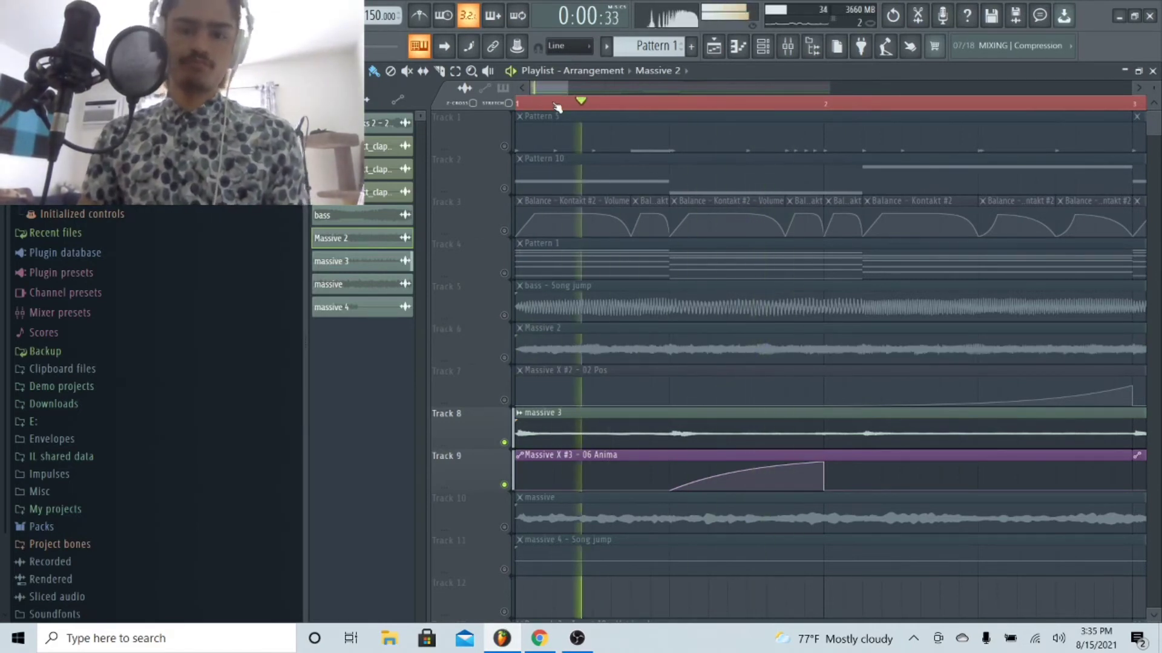
{"action": "key", "text": "space"}
{"action": "scroll", "coordinate": [556, 107], "scroll_direction": "down", "scroll_amount": 3}
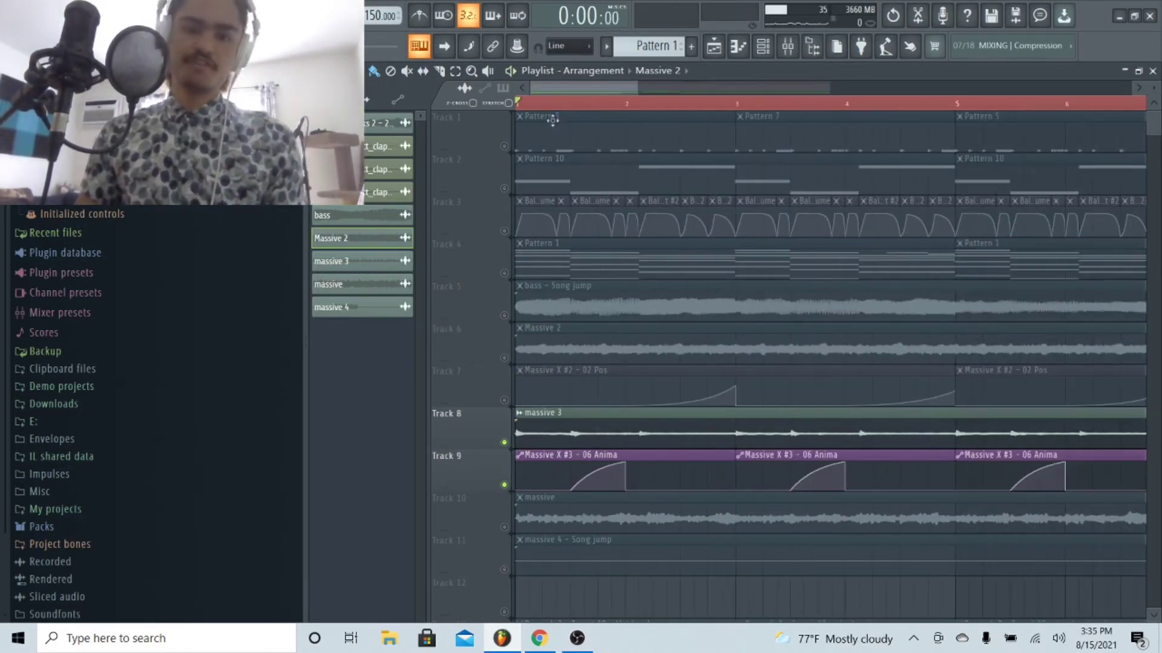
{"action": "key", "text": "space"}
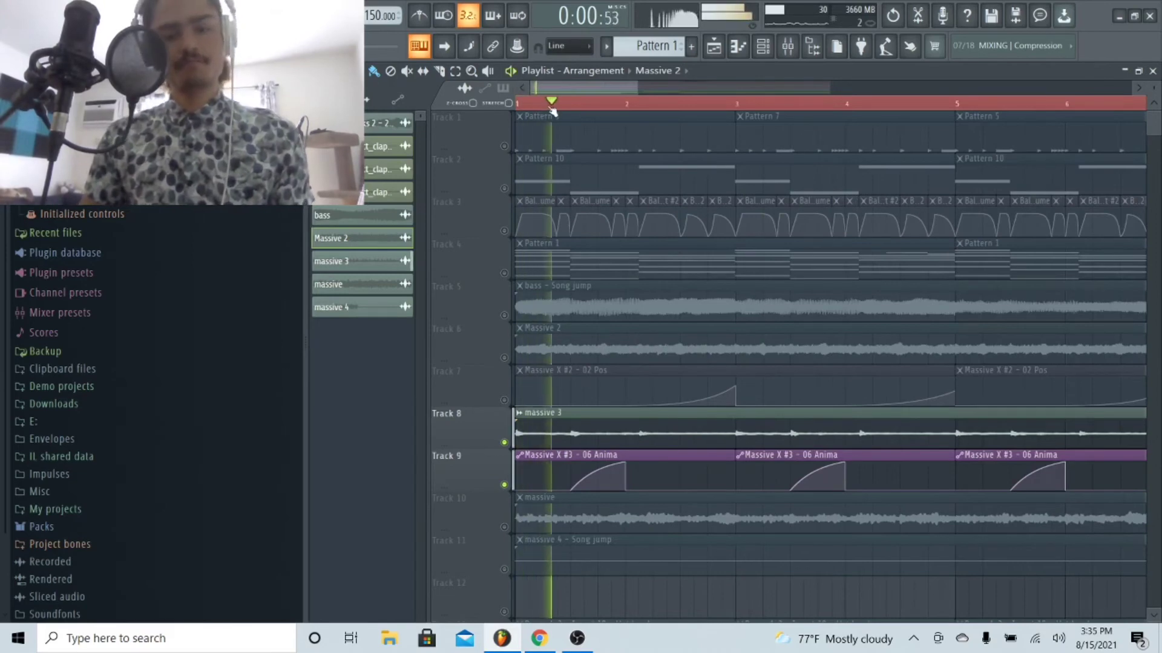
{"action": "key", "text": "space"}
Step: Unmute Tracks 10 to 14, covering the massive clips, the Crystallizer and Reeverb 2 automation, and the impact samples
{"action": "scroll", "coordinate": [550, 108], "scroll_direction": "down", "scroll_amount": 5}
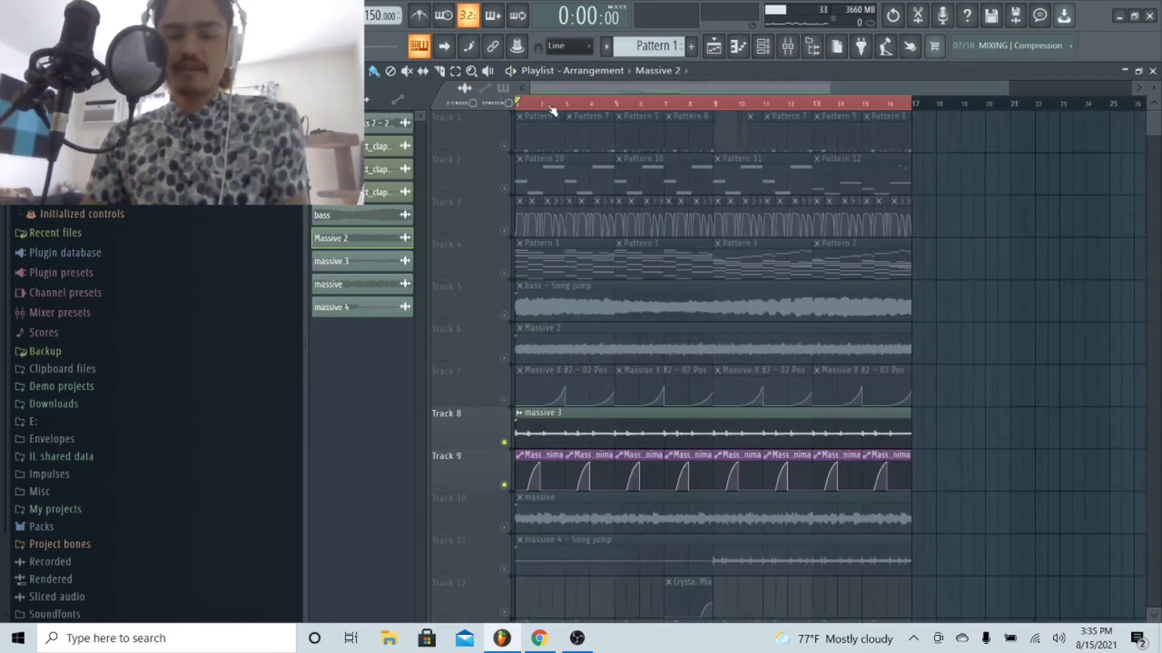
{"action": "scroll", "coordinate": [502, 353], "scroll_direction": "down", "scroll_amount": 4}
{"action": "left_click", "coordinate": [503, 354]}
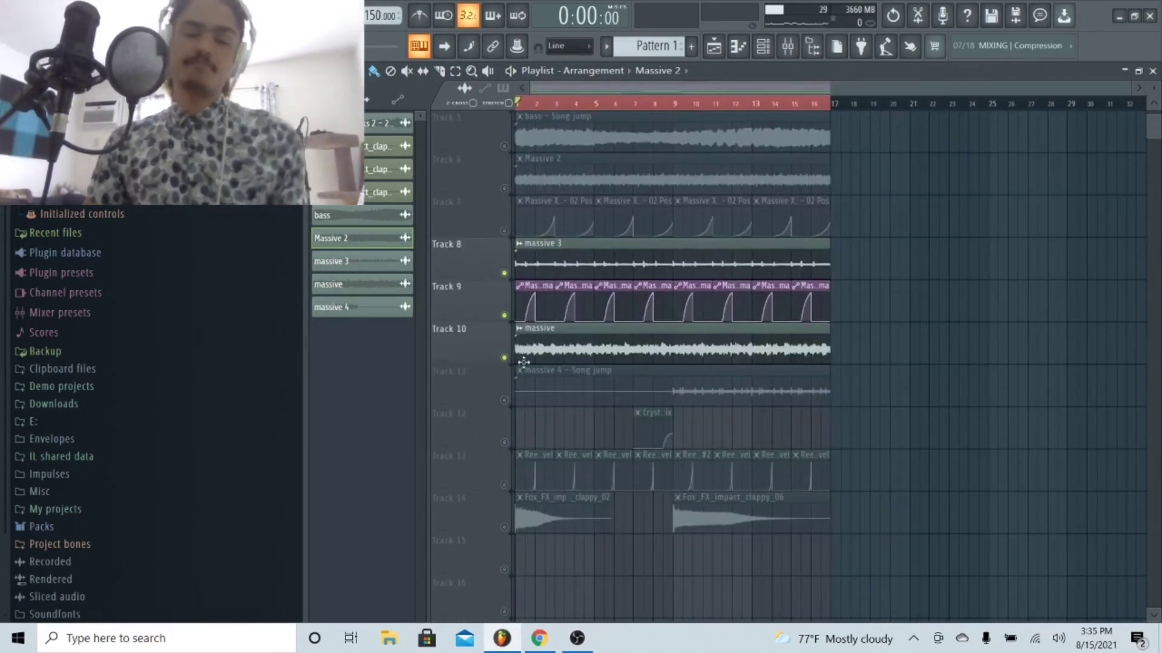
{"action": "left_click", "coordinate": [504, 400]}
{"action": "left_click", "coordinate": [504, 442]}
{"action": "left_click", "coordinate": [504, 485]}
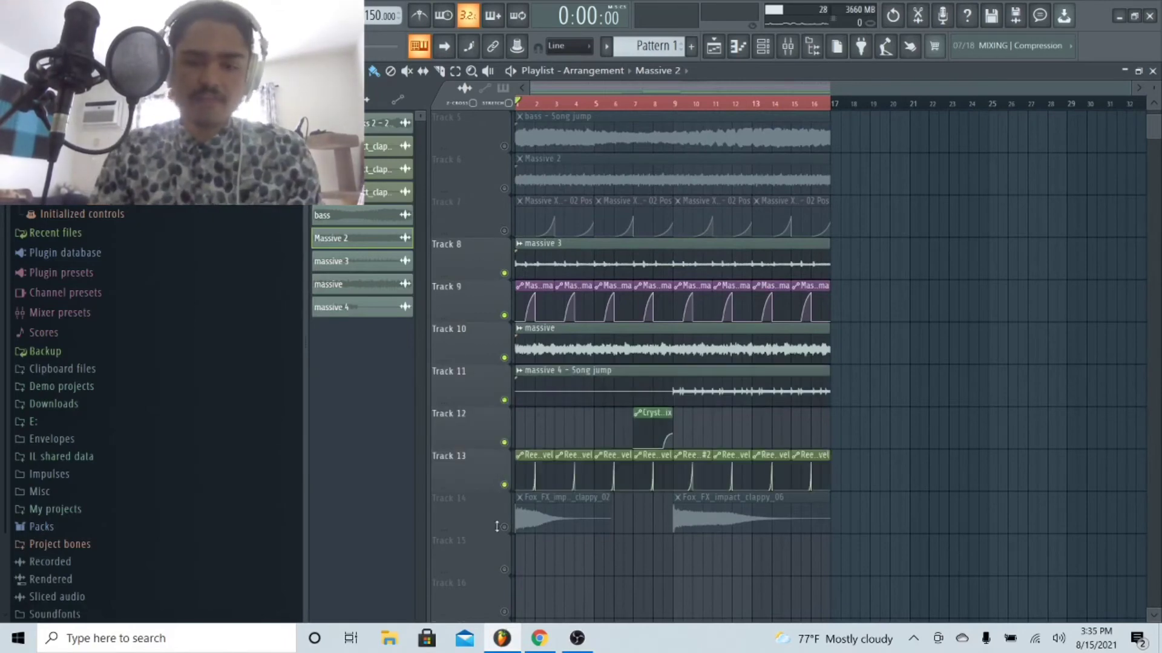
{"action": "left_click", "coordinate": [504, 527]}
{"action": "scroll", "coordinate": [558, 359], "scroll_direction": "down", "scroll_amount": 4}
{"action": "scroll", "coordinate": [532, 230], "scroll_direction": "up", "scroll_amount": 8}
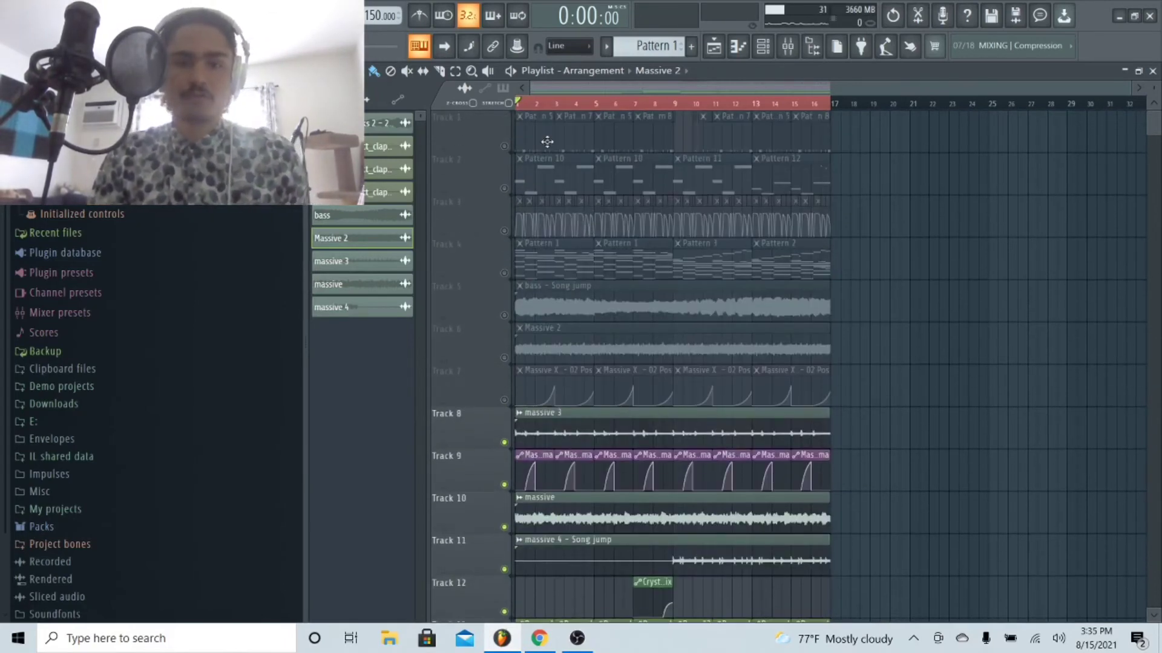
Step: Unmute Tracks 2 to 7, bringing back the patterns, the Balance automation, the bass and the Massive 2 layer
{"action": "left_click", "coordinate": [504, 357]}
{"action": "left_click", "coordinate": [504, 400]}
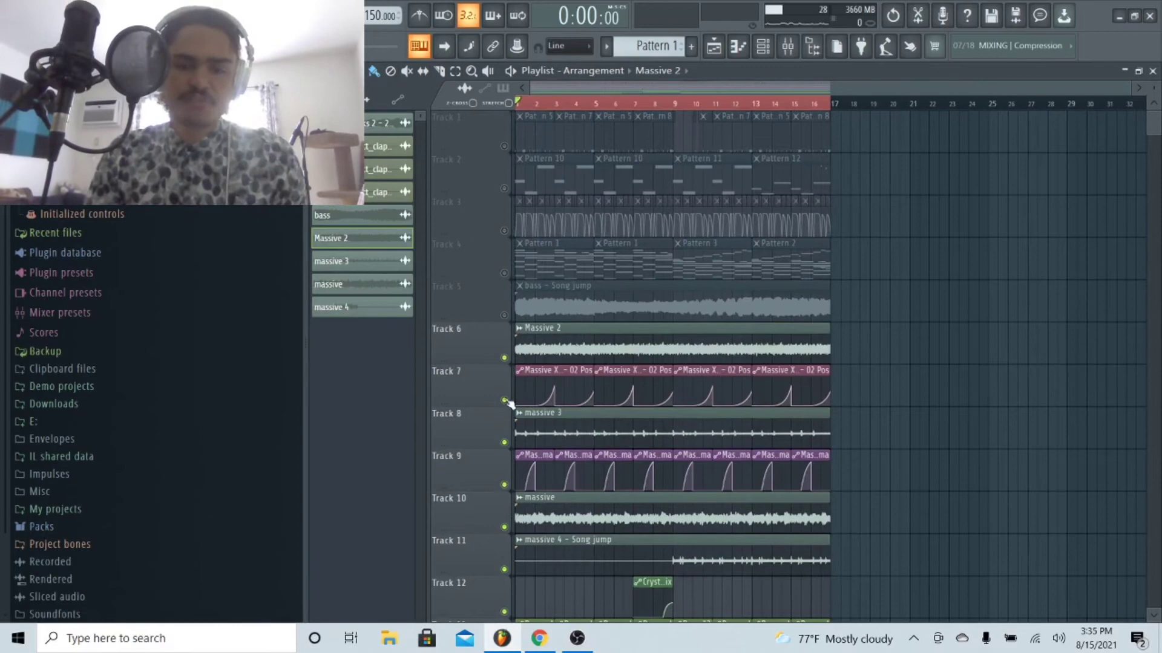
{"action": "left_click", "coordinate": [504, 316]}
{"action": "left_click", "coordinate": [504, 273]}
{"action": "left_click", "coordinate": [503, 188]}
{"action": "left_click", "coordinate": [504, 231]}
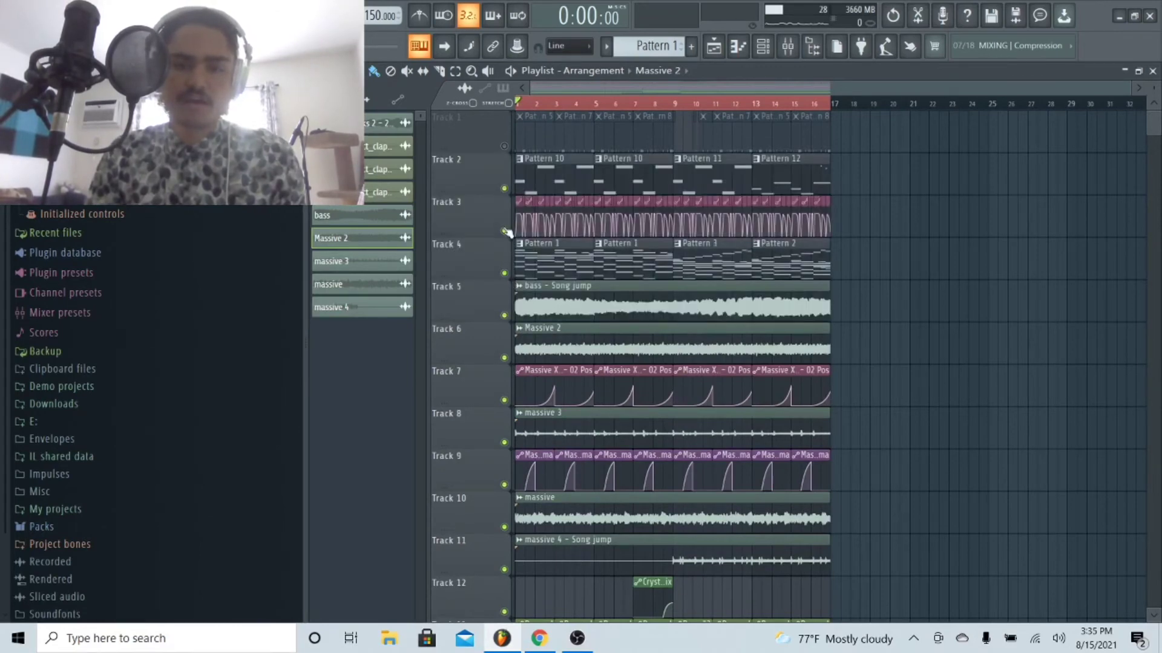
Step: Play the opening bars of the arrangement to hear the Reeverb 2 wet level automation on Track 13
{"action": "scroll", "coordinate": [545, 212], "scroll_direction": "down", "scroll_amount": 3}
{"action": "scroll", "coordinate": [516, 103], "scroll_direction": "up", "scroll_amount": 5}
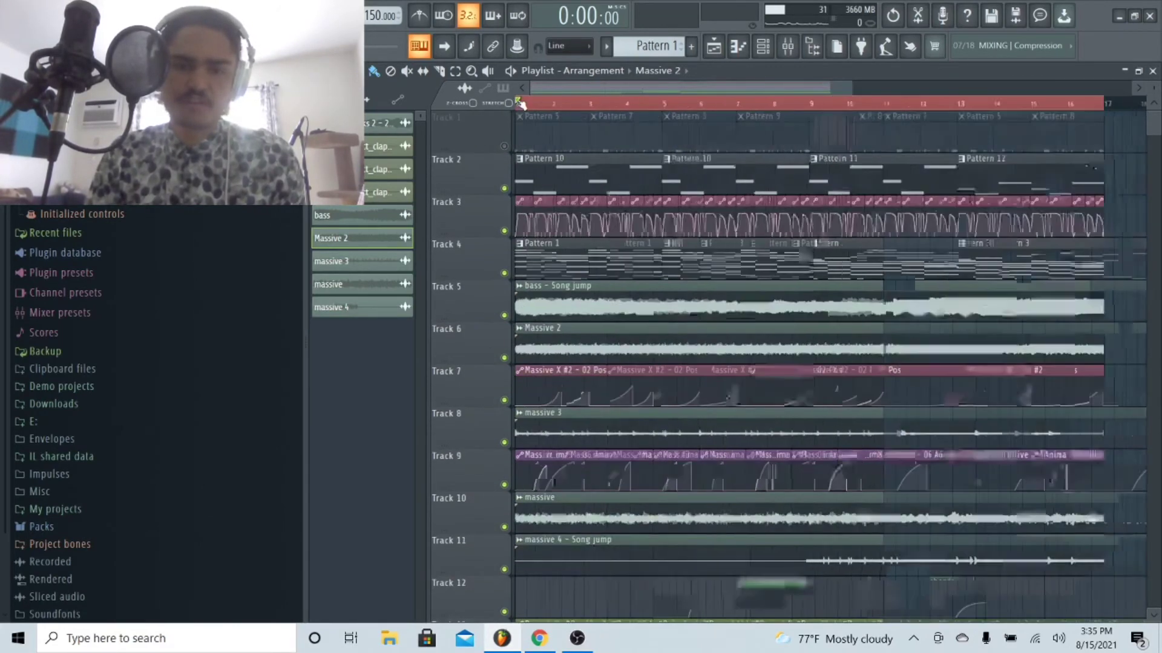
{"action": "key", "text": "space"}
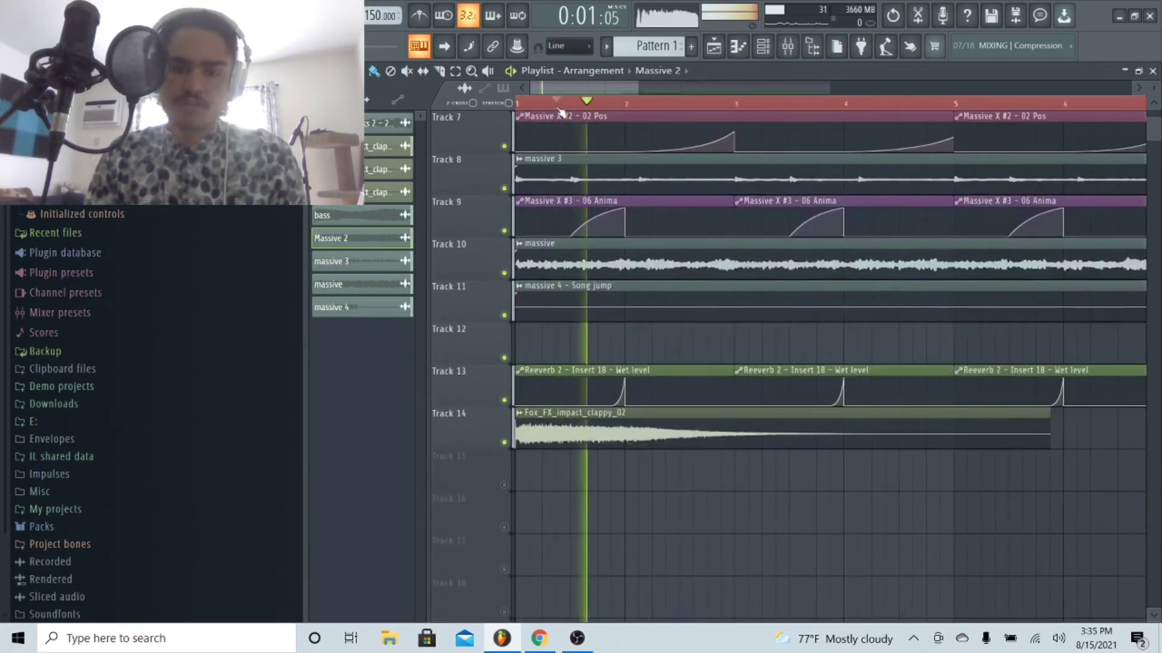
{"action": "key", "text": "space"}
{"action": "left_click", "coordinate": [566, 108]}
{"action": "key", "text": "space"}
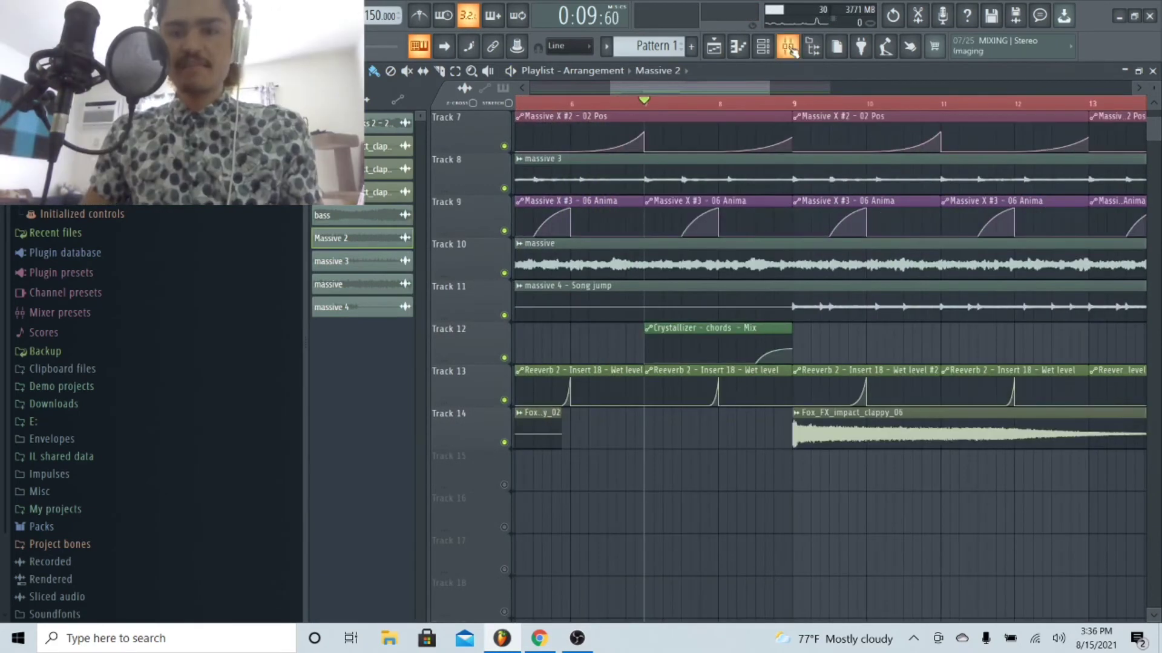
Step: Open the Crystallizer effect on the chords mixer track and examine its mix, pitch, splice and delay settings
{"action": "left_click", "coordinate": [789, 48]}
{"action": "left_click", "coordinate": [1063, 206]}
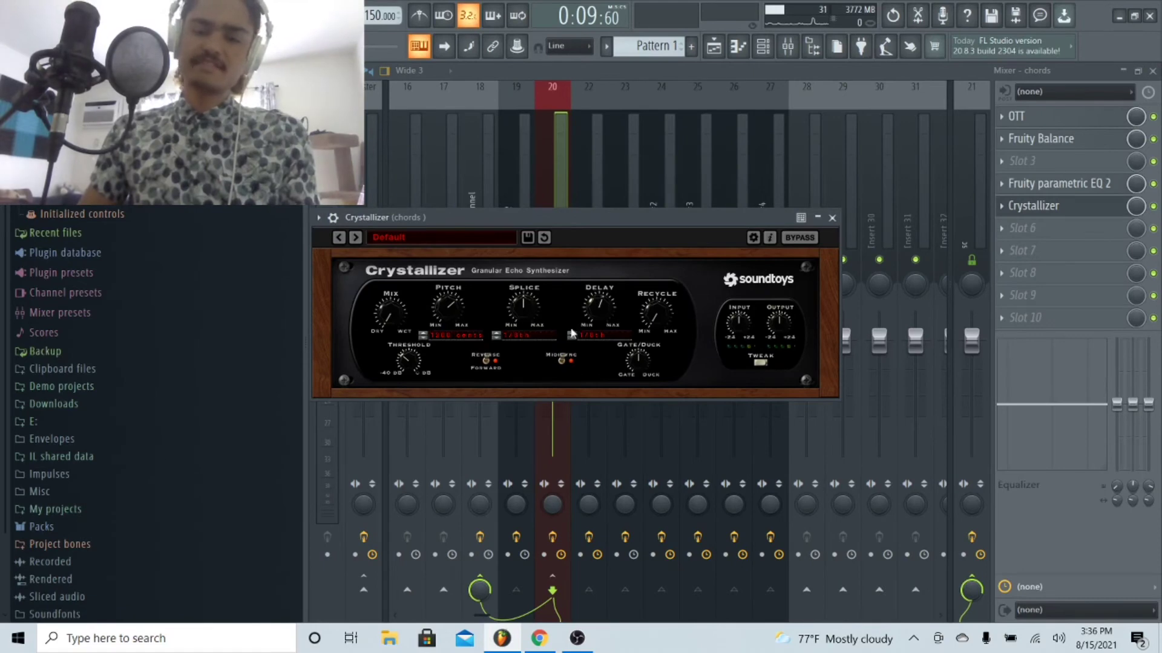
Step: Close the Crystallizer effect and play the arrangement from bar 7 to hear the Crystallizer mix automation on Track 12
{"action": "left_click", "coordinate": [832, 218]}
{"action": "left_click", "coordinate": [714, 47]}
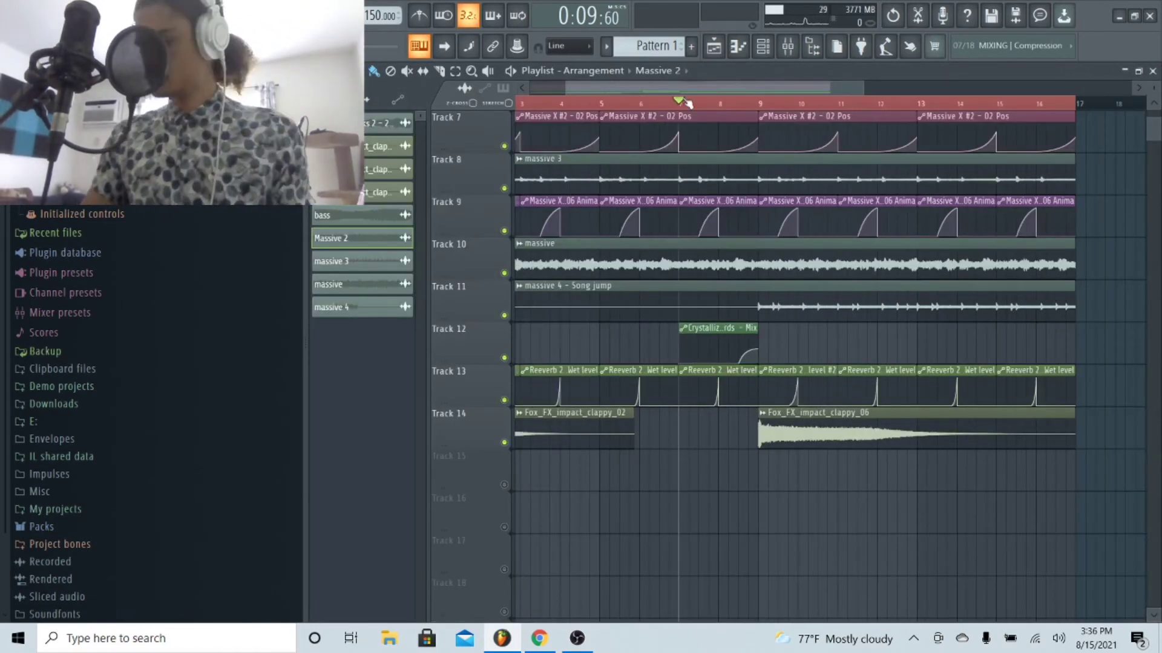
{"action": "key", "text": "space"}
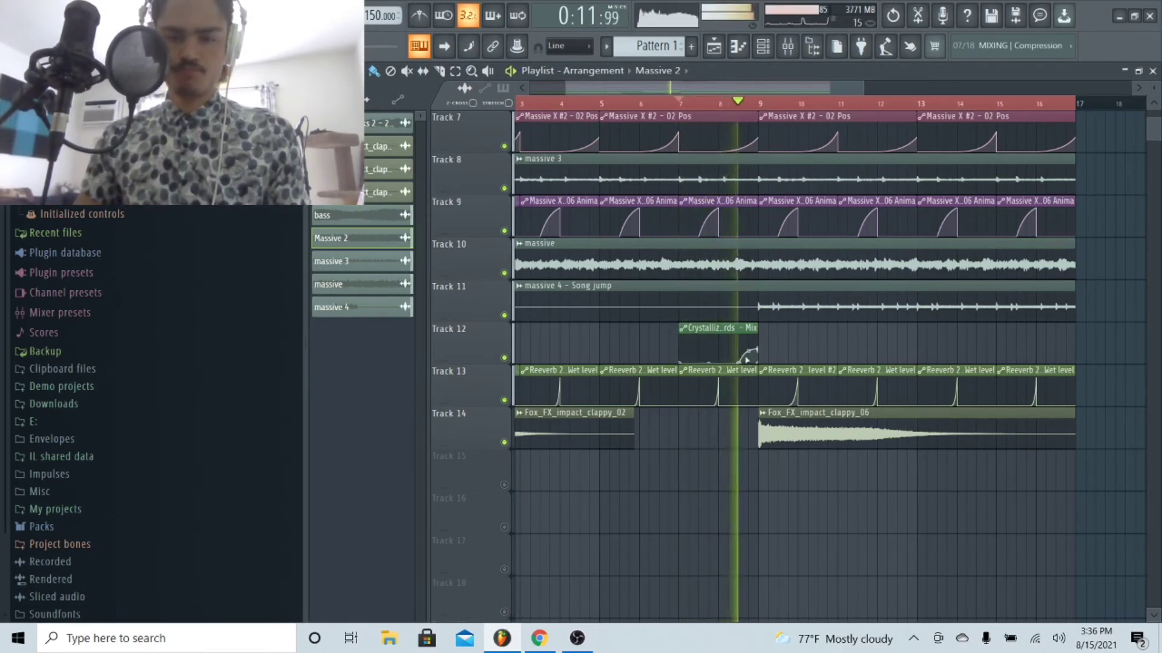
{"action": "key", "text": "space"}
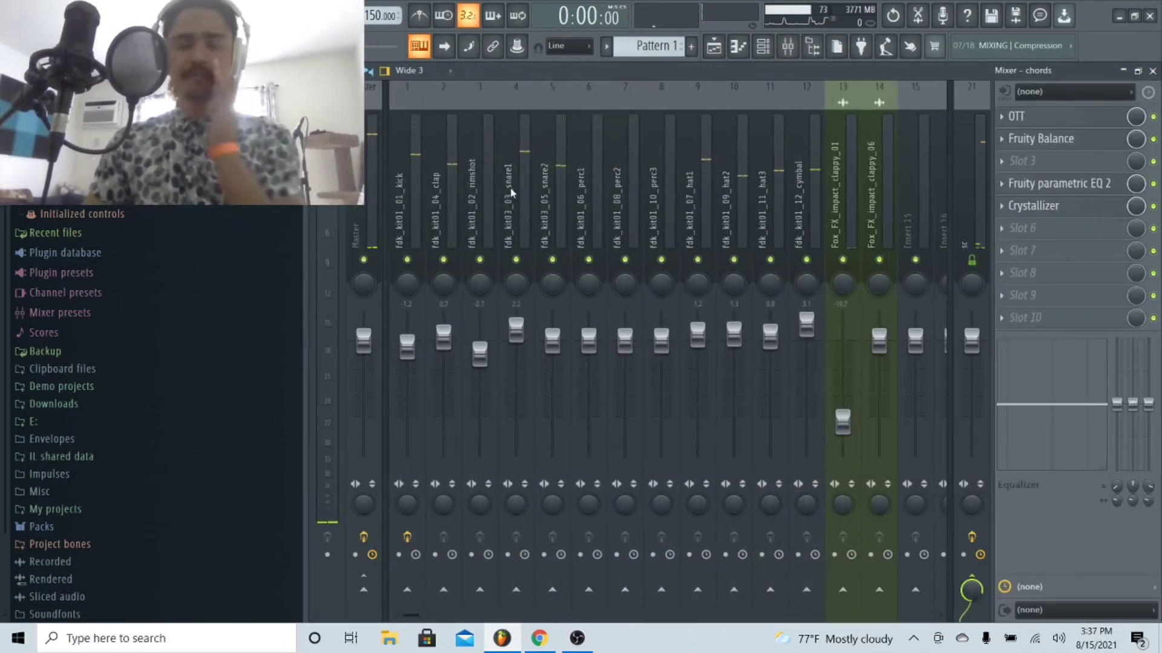
Step: Look through the mixer tracks, checking the effect slots of the sc, Master and kick tracks
{"action": "scroll", "coordinate": [510, 192], "scroll_direction": "down", "scroll_amount": 6}
{"action": "scroll", "coordinate": [511, 193], "scroll_direction": "up", "scroll_amount": 1}
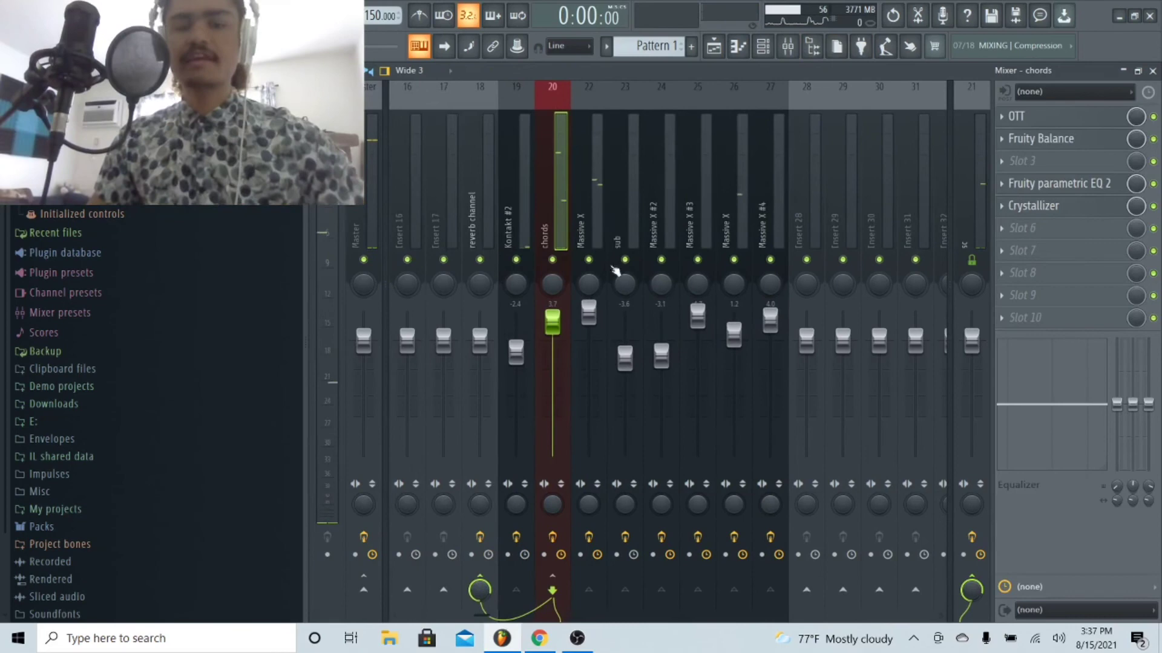
{"action": "left_click", "coordinate": [968, 232]}
{"action": "scroll", "coordinate": [634, 254], "scroll_direction": "up", "scroll_amount": 5}
{"action": "left_click", "coordinate": [380, 205]}
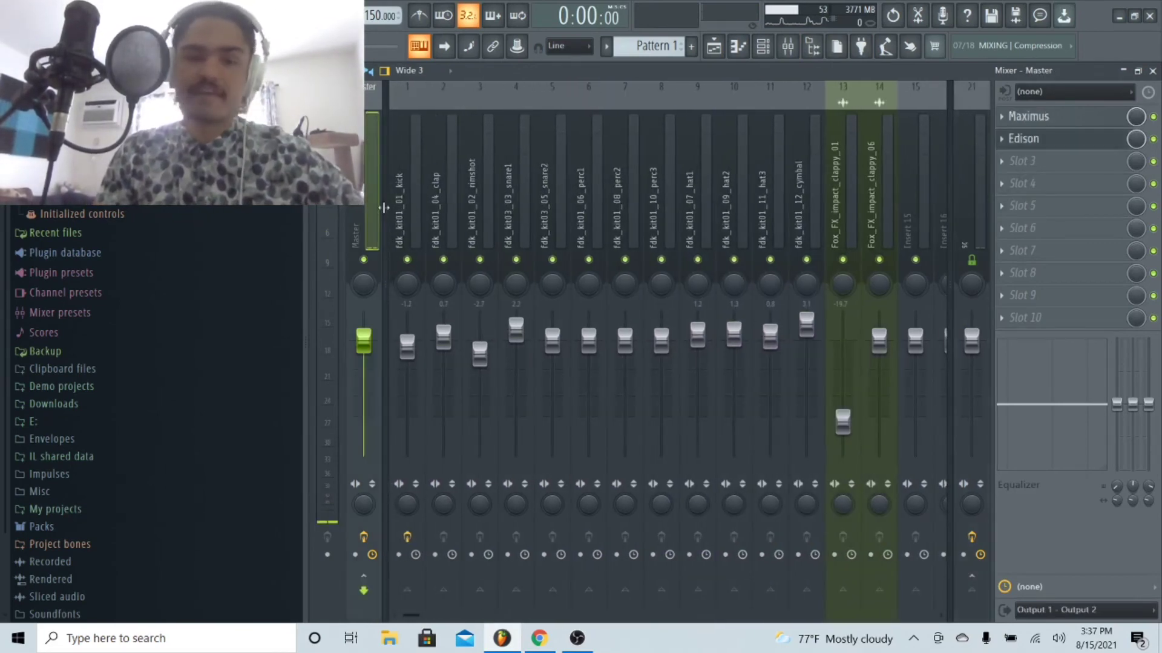
{"action": "left_click", "coordinate": [410, 213]}
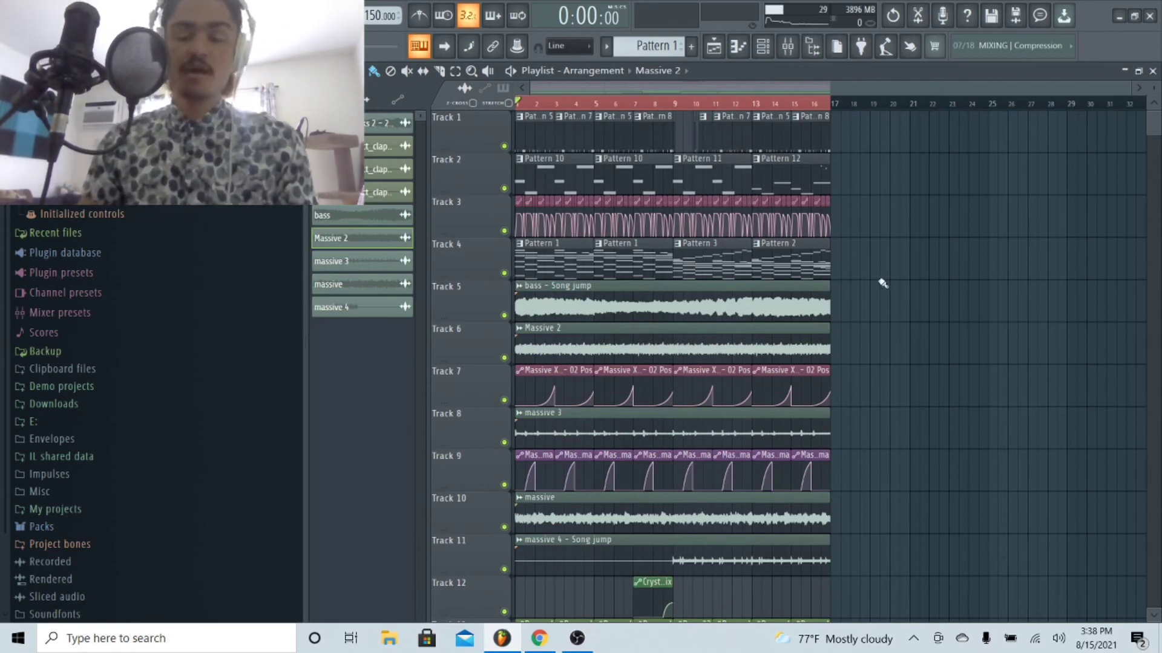
{"action": "left_click", "coordinate": [878, 226]}
{"action": "right_click", "coordinate": [874, 225]}
{"action": "left_click", "coordinate": [859, 223]}
{"action": "right_click", "coordinate": [859, 224]}
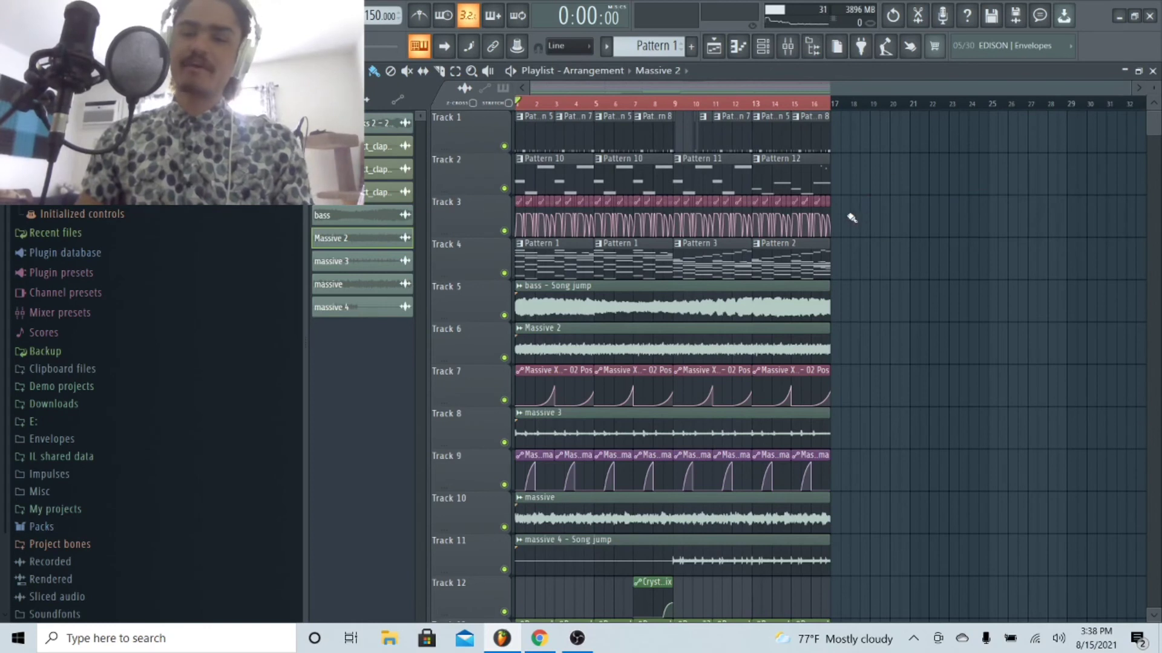
{"action": "left_click", "coordinate": [853, 224]}
{"action": "right_click", "coordinate": [858, 223]}
{"action": "left_click", "coordinate": [859, 225]}
{"action": "right_click", "coordinate": [873, 230]}
{"action": "left_click", "coordinate": [874, 229]}
{"action": "right_click", "coordinate": [881, 226]}
{"action": "left_click", "coordinate": [882, 224]}
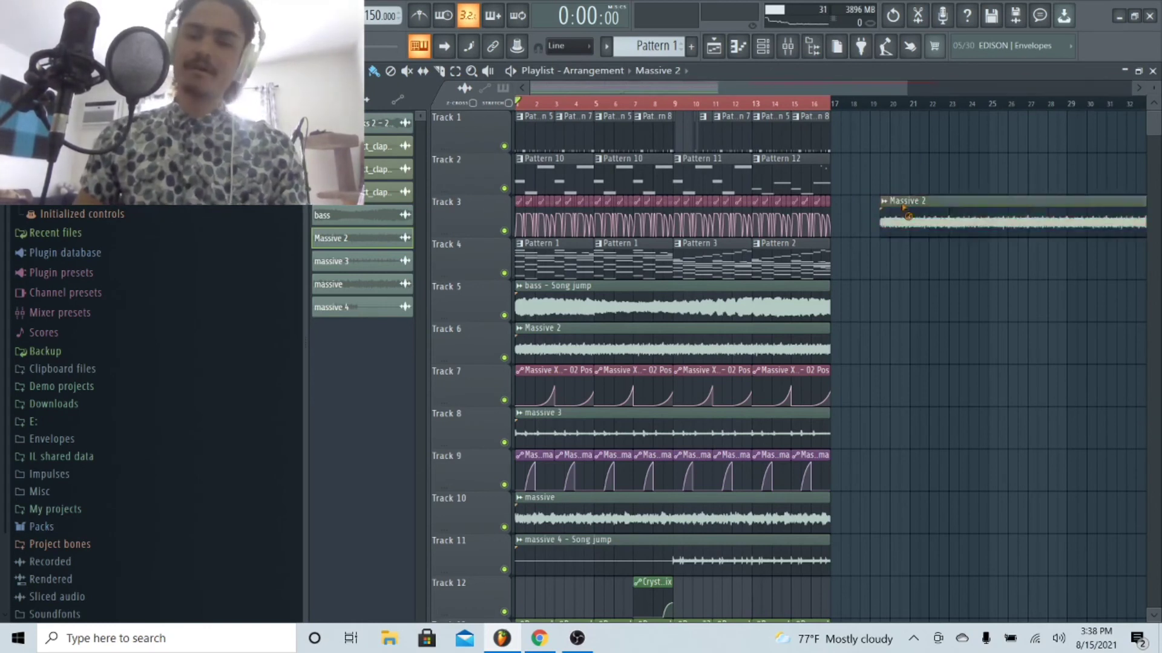
{"action": "right_click", "coordinate": [903, 207]}
{"action": "left_click", "coordinate": [896, 207]}
{"action": "right_click", "coordinate": [929, 202]}
{"action": "left_click", "coordinate": [897, 202]}
{"action": "right_click", "coordinate": [926, 203]}
{"action": "left_click", "coordinate": [915, 202]}
{"action": "right_click", "coordinate": [928, 202]}
{"action": "left_click", "coordinate": [930, 201]}
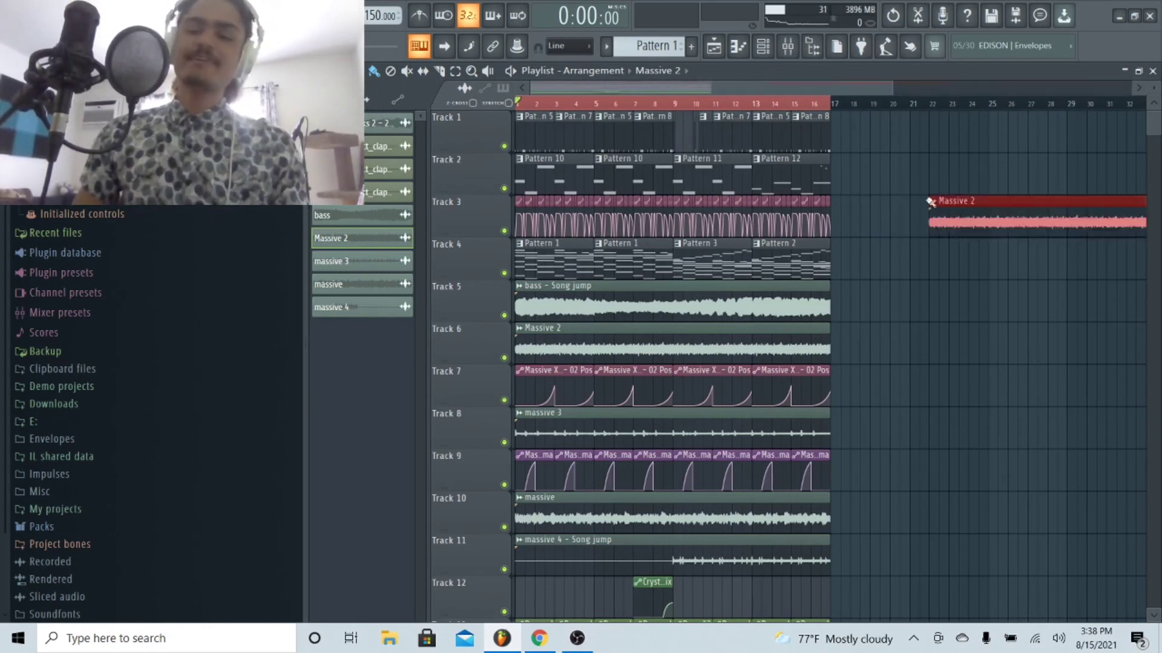
{"action": "right_click", "coordinate": [932, 204]}
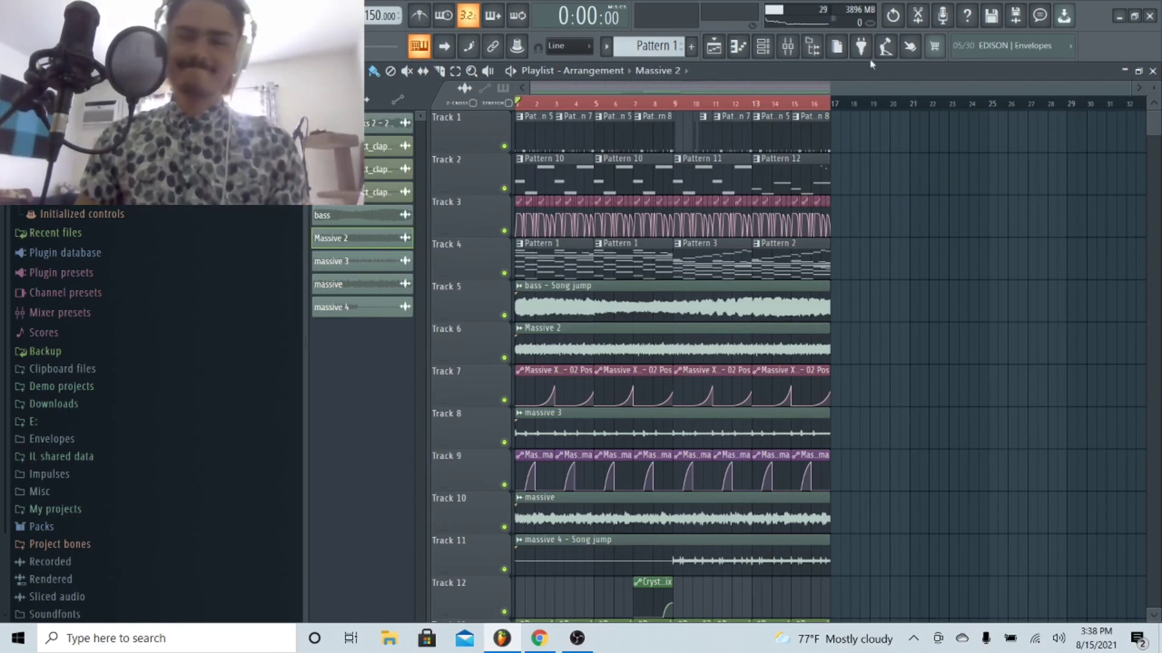
Step: Play the full arrangement from the beginning with all tracks active
{"action": "key", "text": "space"}
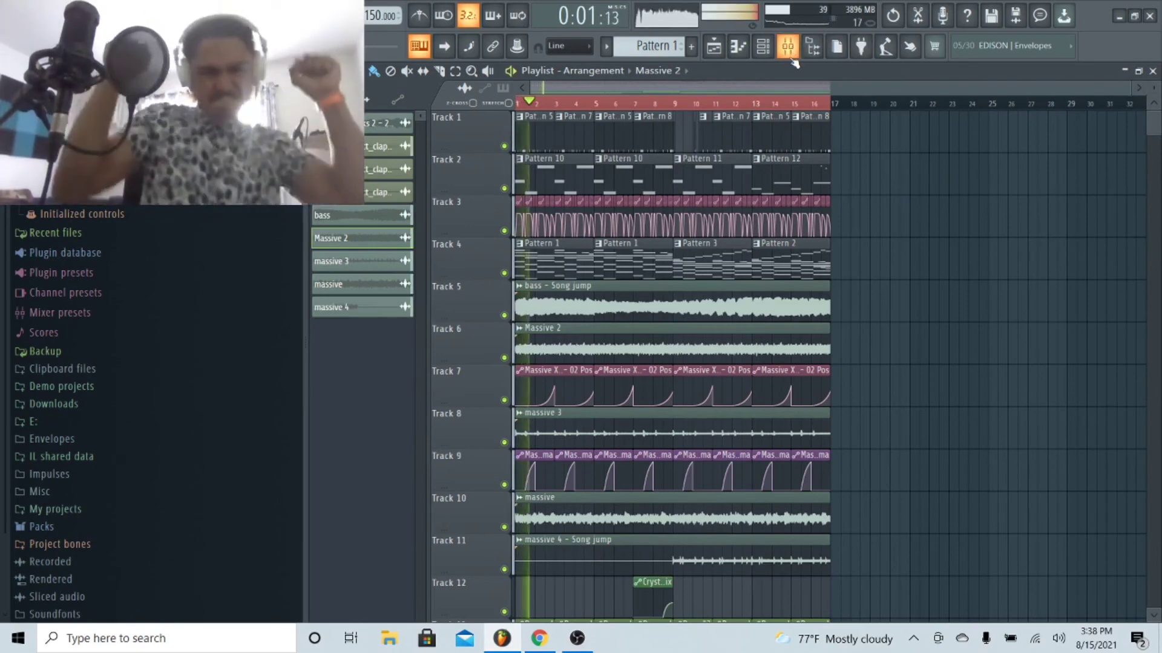